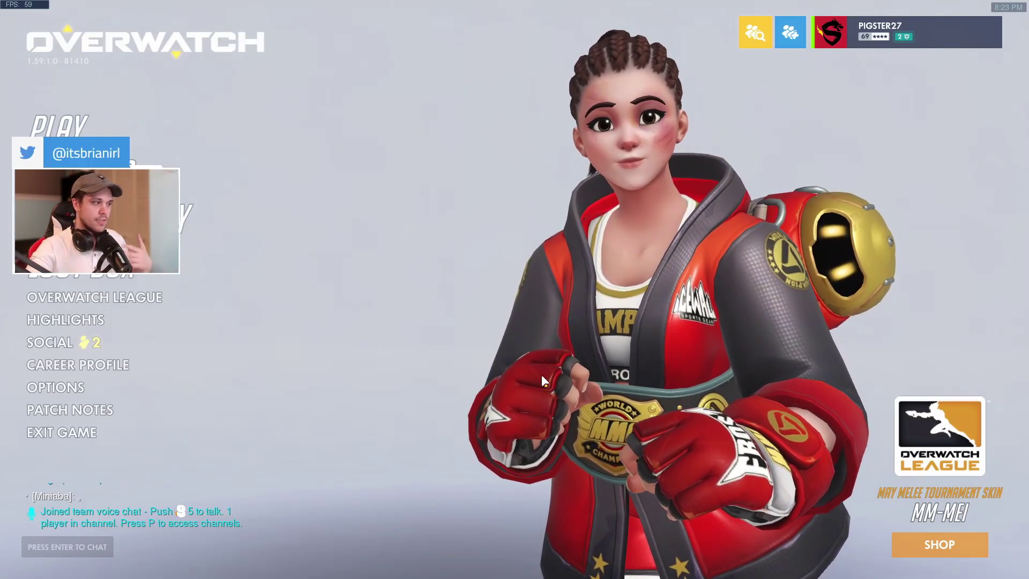
# Step: Start the Practice Range training mode and choose Ana as the hero
pyautogui.click(107, 174)
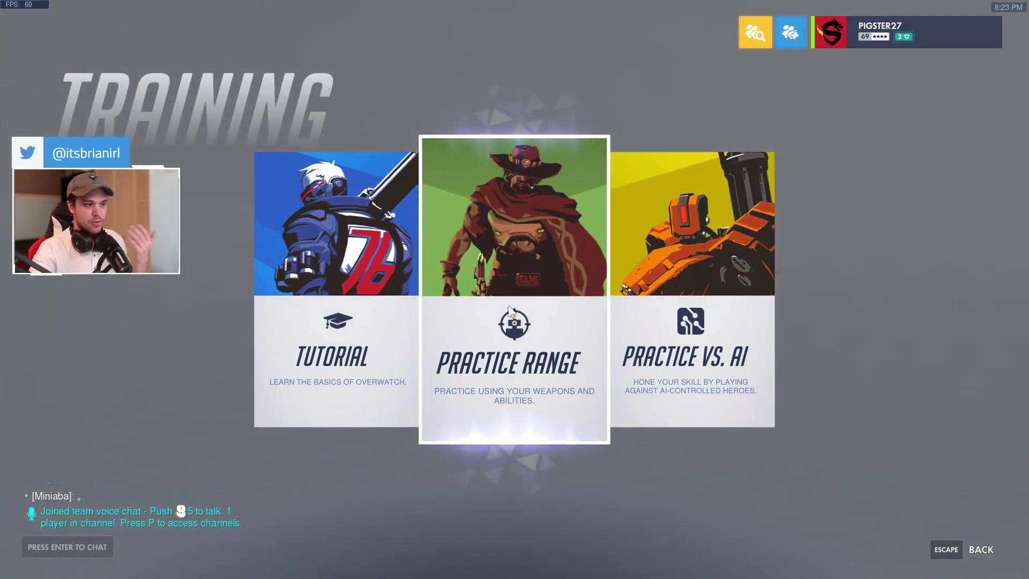
pyautogui.click(510, 311)
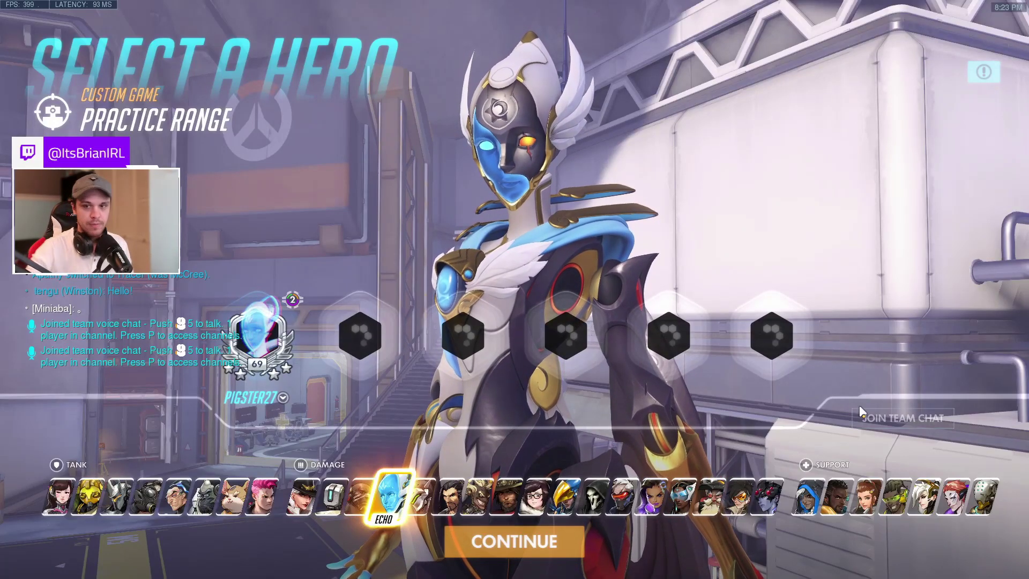
pyautogui.click(808, 509)
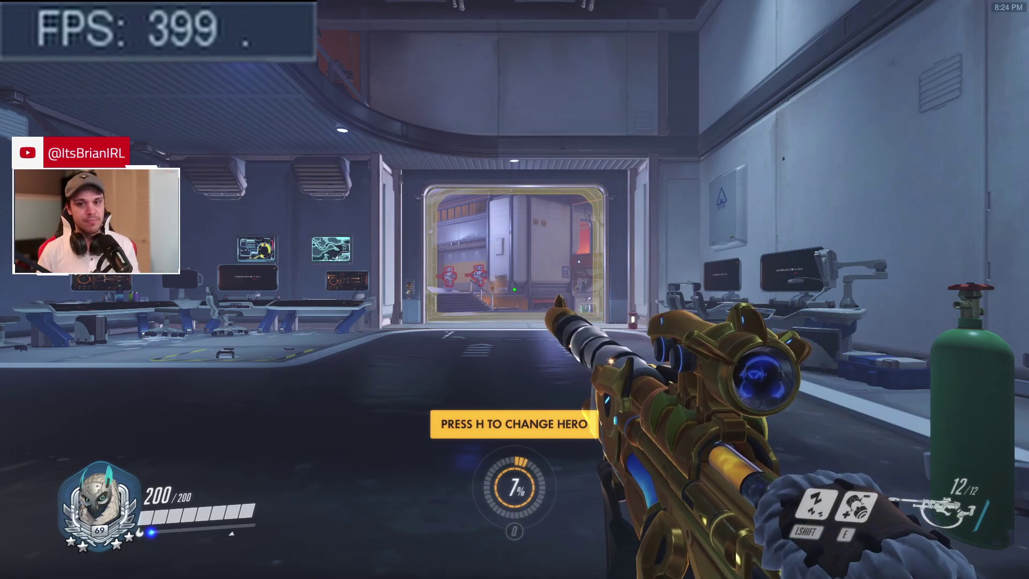
# Step: Walk out of the spawn room, shoot the training bot above the stairs through the scope until eliminated, and reload the rifle
pyautogui.press('w')
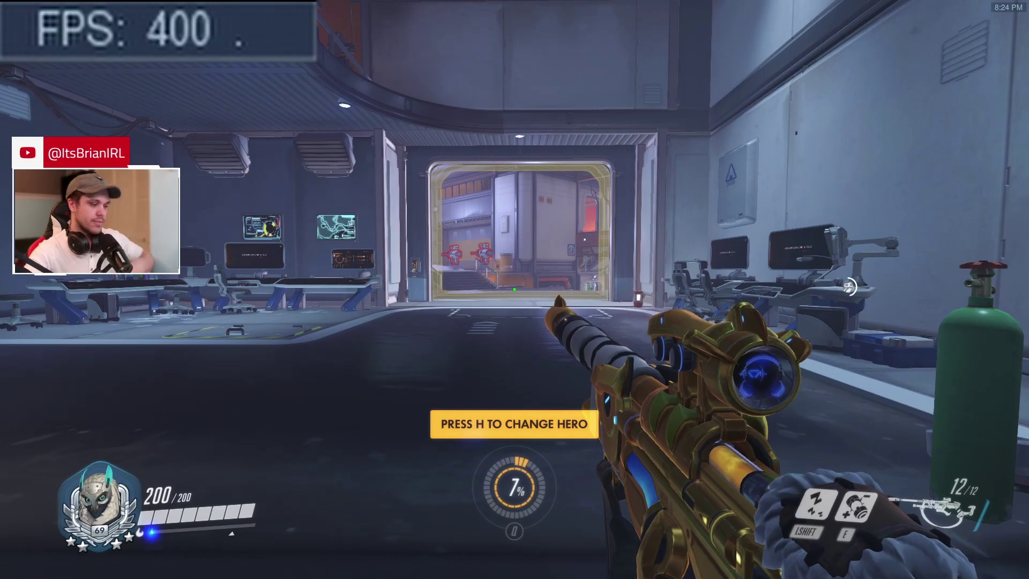
pyautogui.press('w')
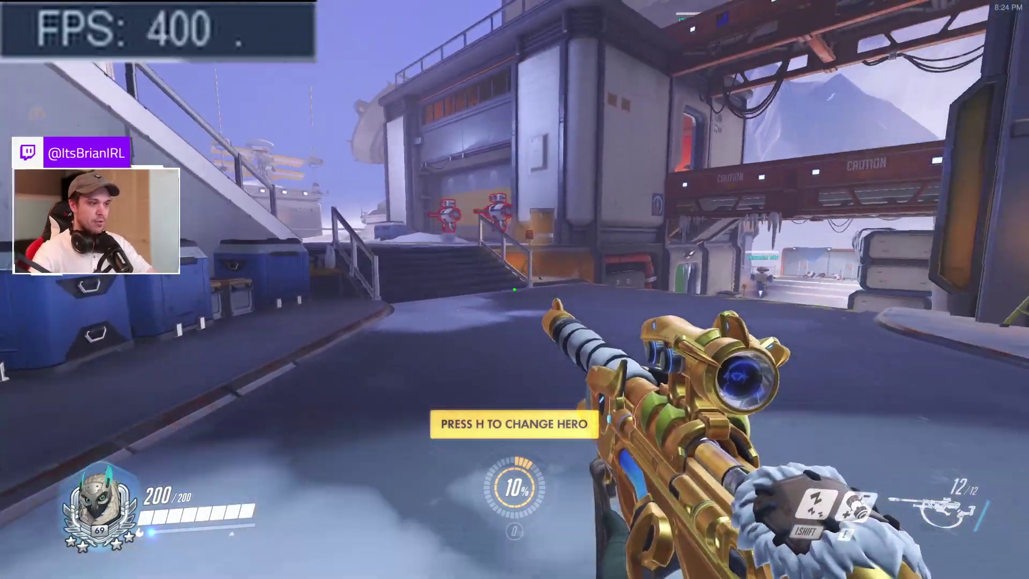
pyautogui.rightClick(514, 289)
pyautogui.click(515, 290)
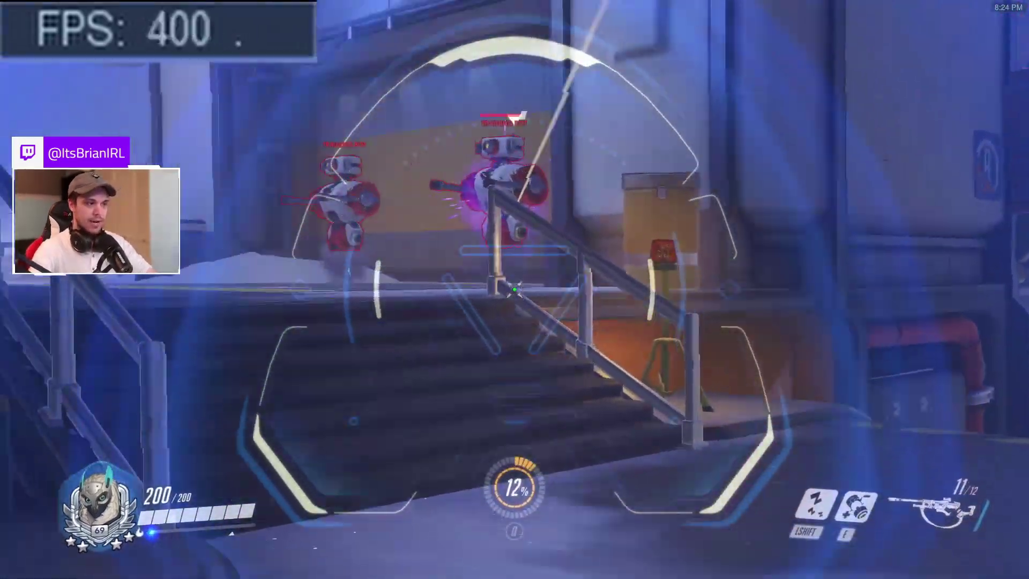
pyautogui.click(515, 290)
pyautogui.click(515, 289)
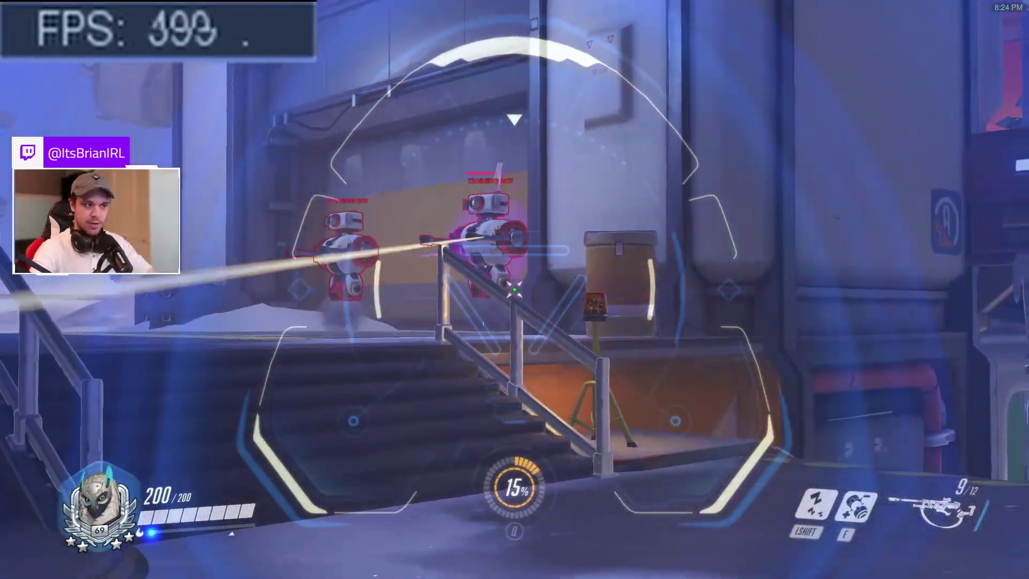
pyautogui.click(514, 290)
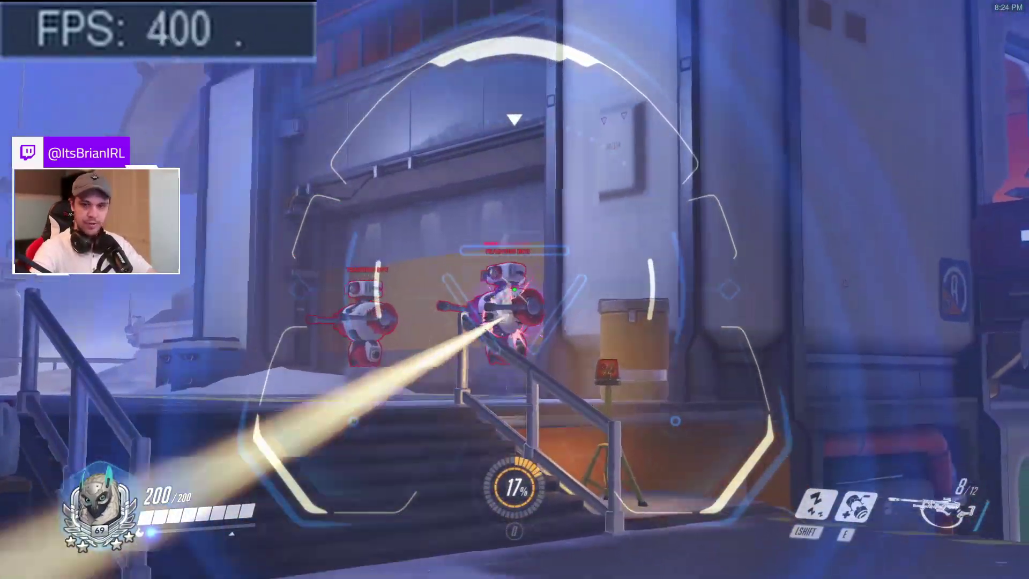
pyautogui.click(515, 290)
pyautogui.press('r')
pyautogui.press('w')
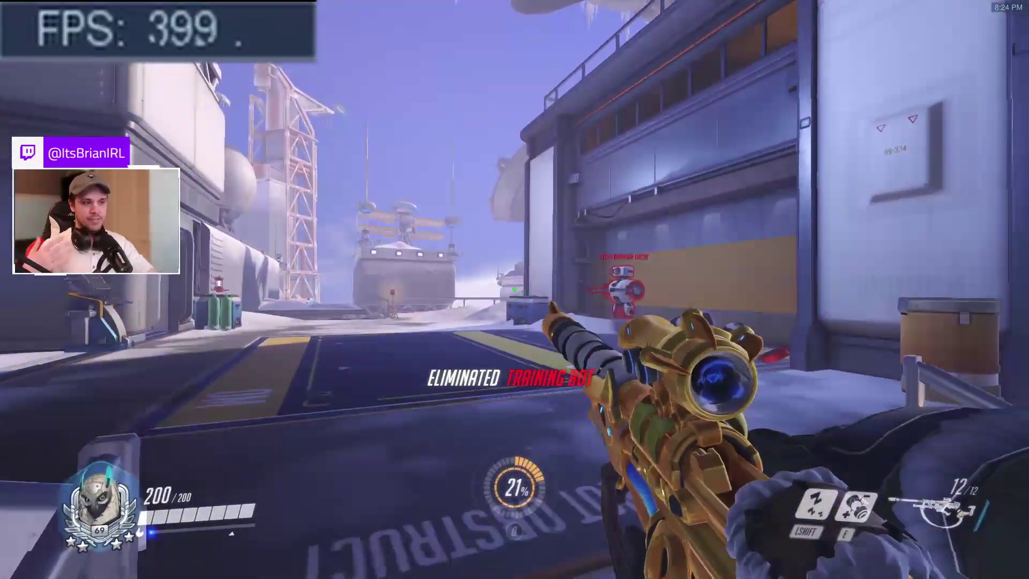
# Step: Move to the 0M line facing the two training bots and fire one scoped shot at the nearer bot
pyautogui.press('w')
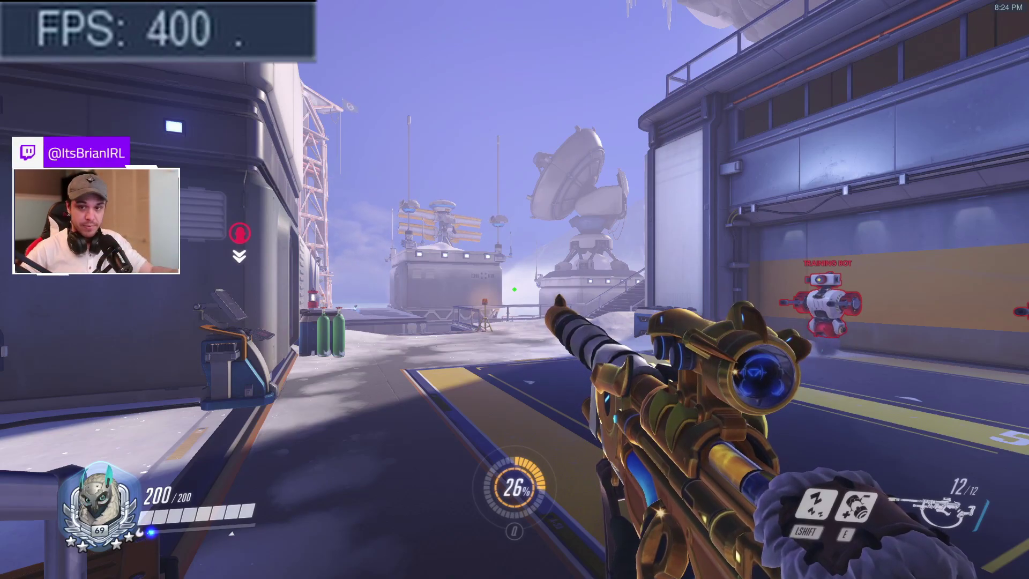
pyautogui.press('w')
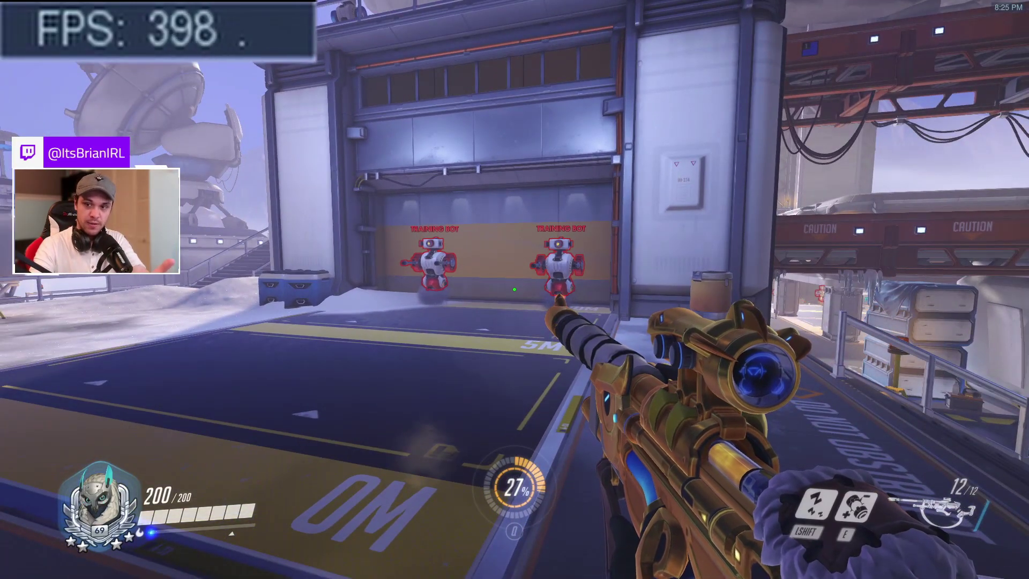
pyautogui.press('w')
pyautogui.rightClick(514, 289)
pyautogui.press('w')
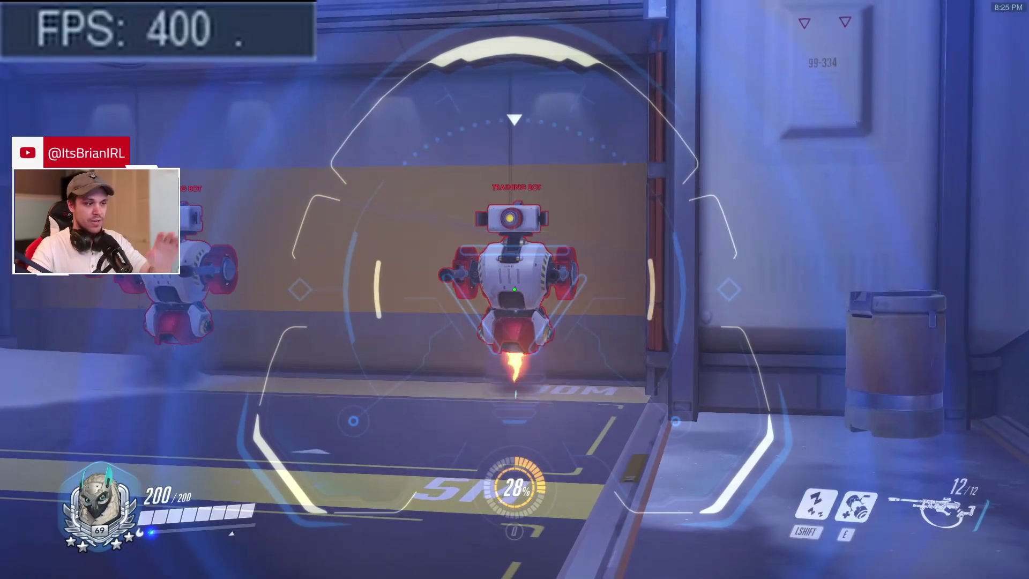
pyautogui.rightClick(515, 290)
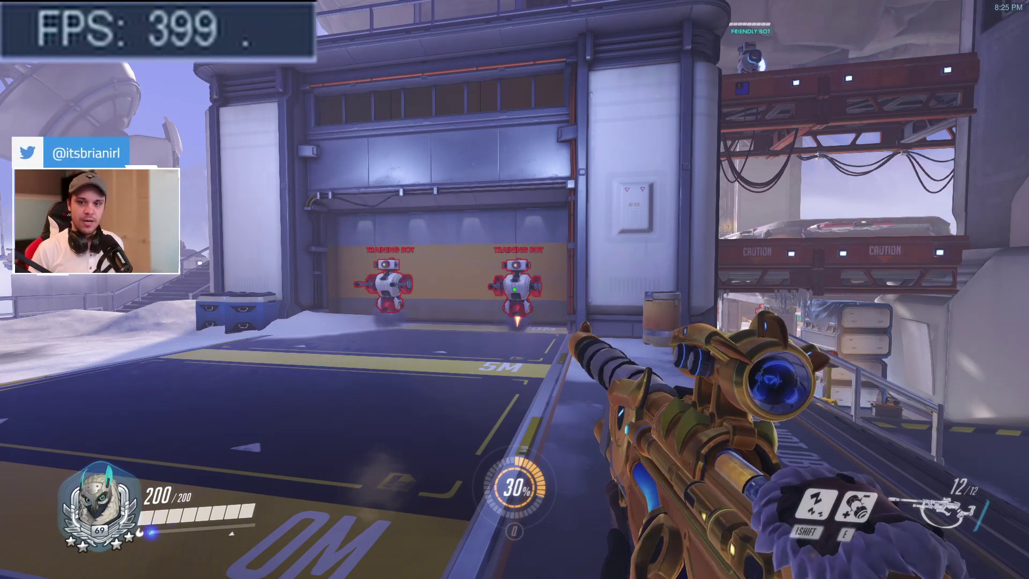
pyautogui.rightClick(514, 290)
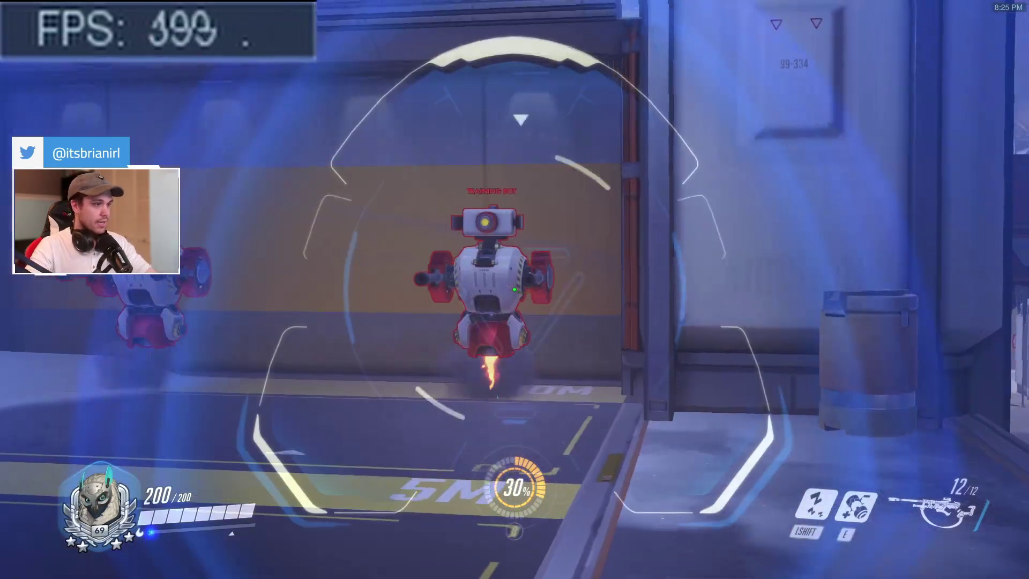
pyautogui.click(514, 290)
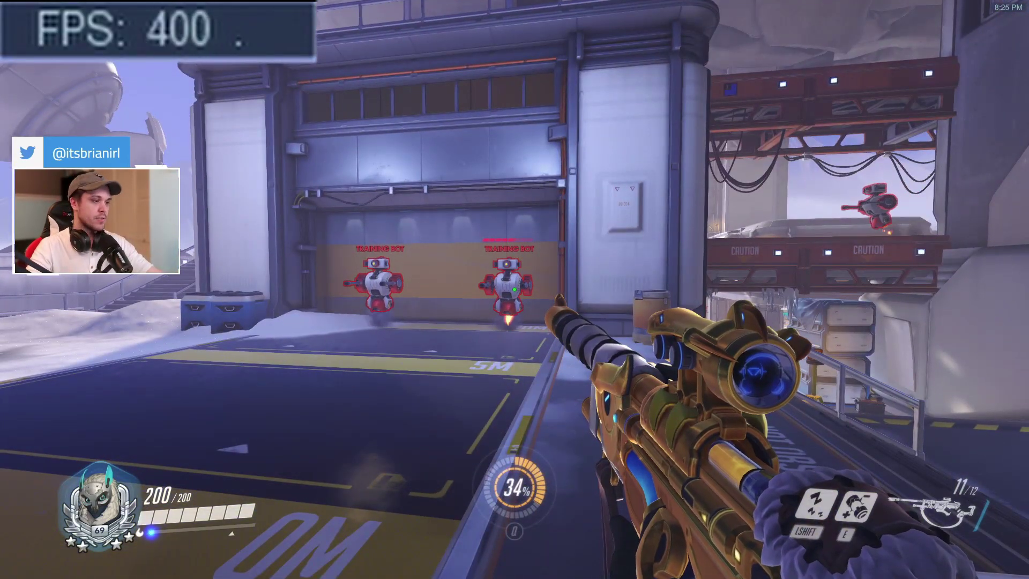
# Step: Open the game's video options and review the display and performance settings
pyautogui.press('Escape')
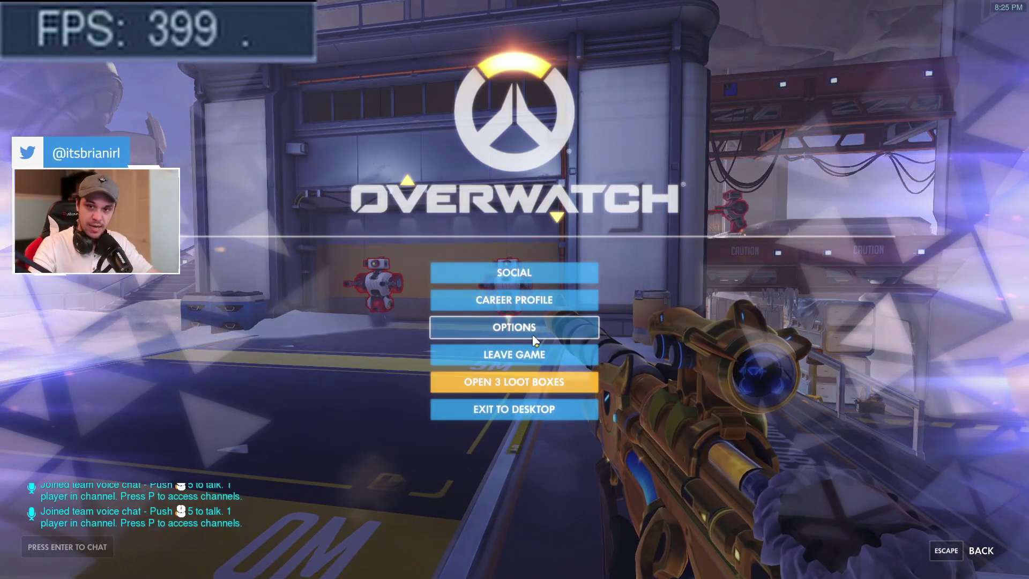
pyautogui.click(535, 337)
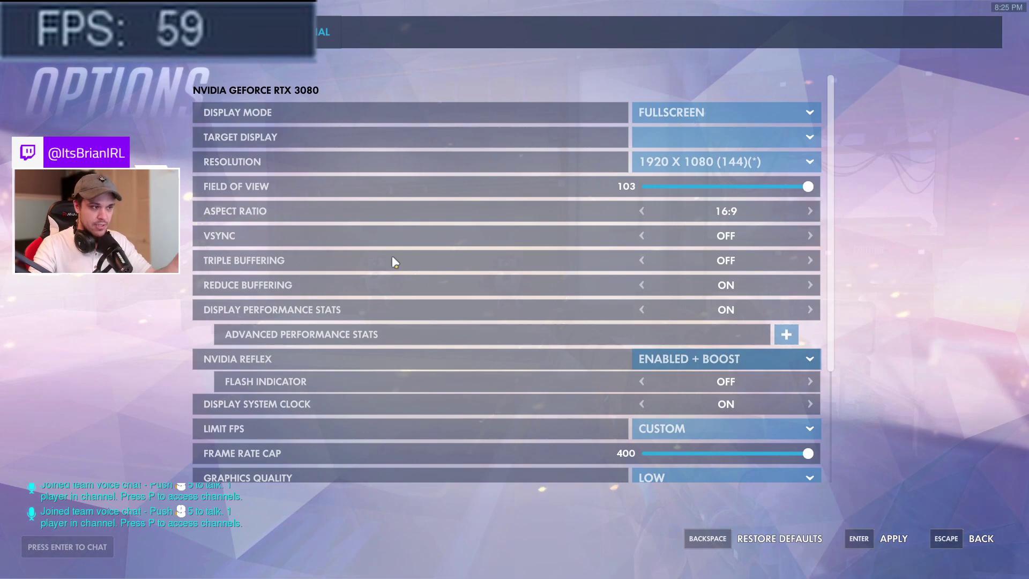
pyautogui.scroll(-5, 574, 305)
pyautogui.scroll(3, 574, 306)
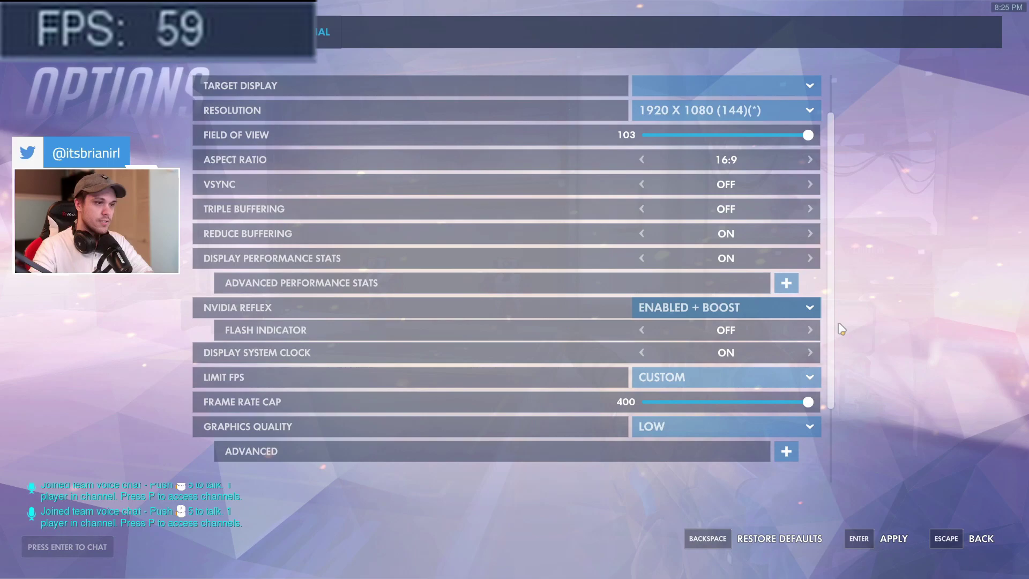
pyautogui.scroll(2, 517, 247)
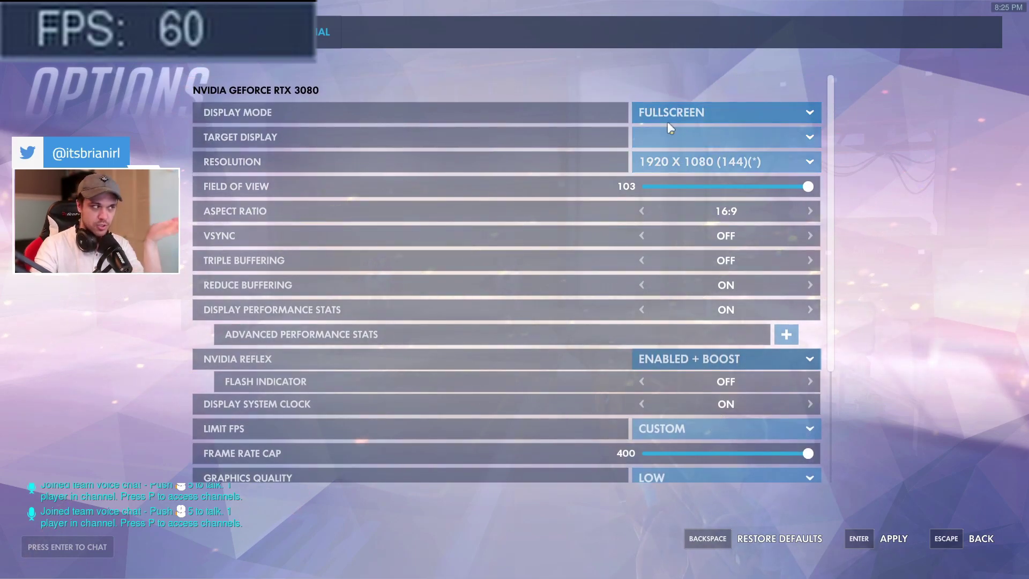
pyautogui.scroll(-4, 548, 193)
pyautogui.scroll(4, 507, 205)
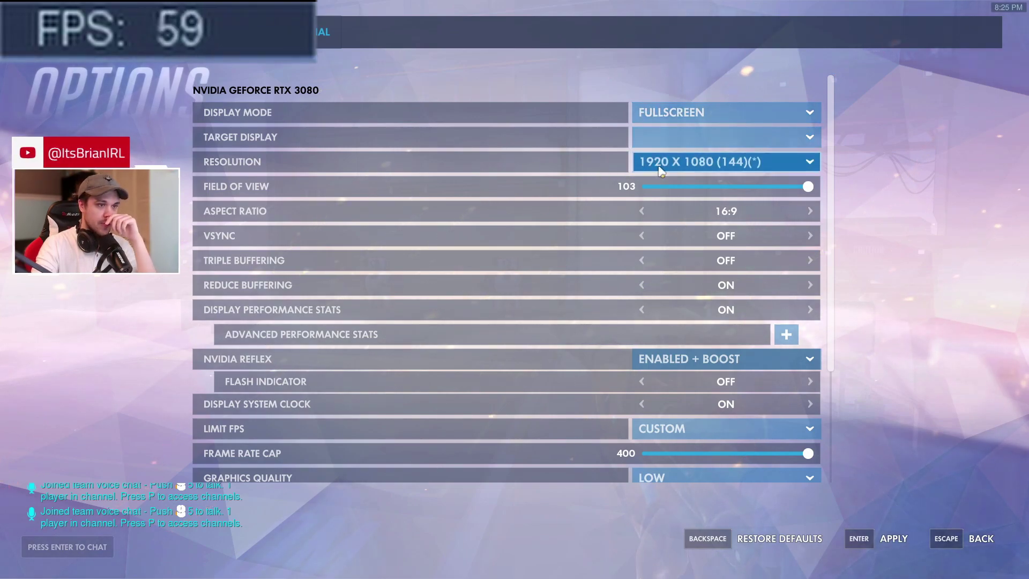
# Step: Choose the 1920 x 1080 (144)(*) resolution and check the NVIDIA Reflex choices, keeping Enabled + Boost
pyautogui.click(699, 165)
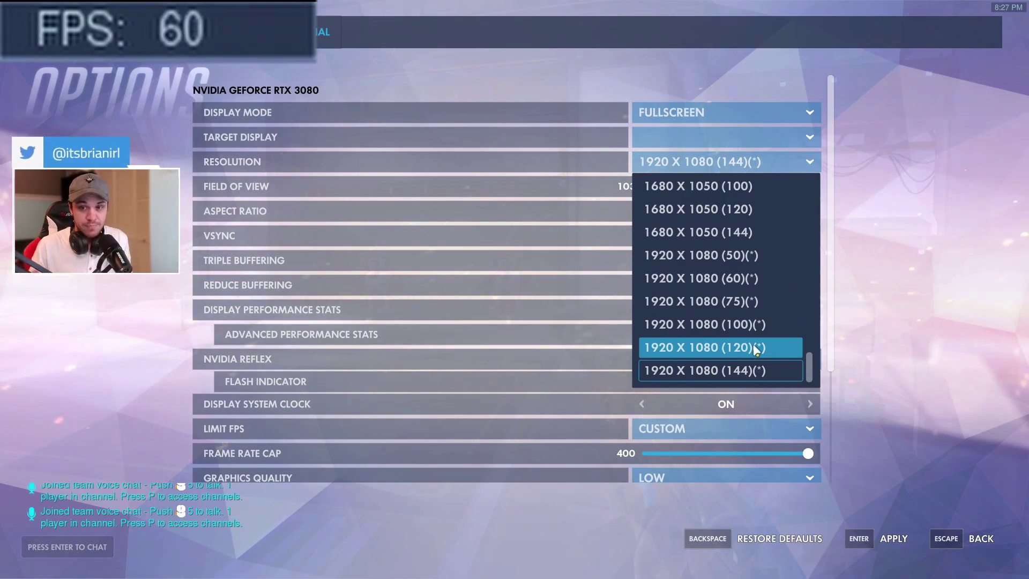
pyautogui.click(703, 375)
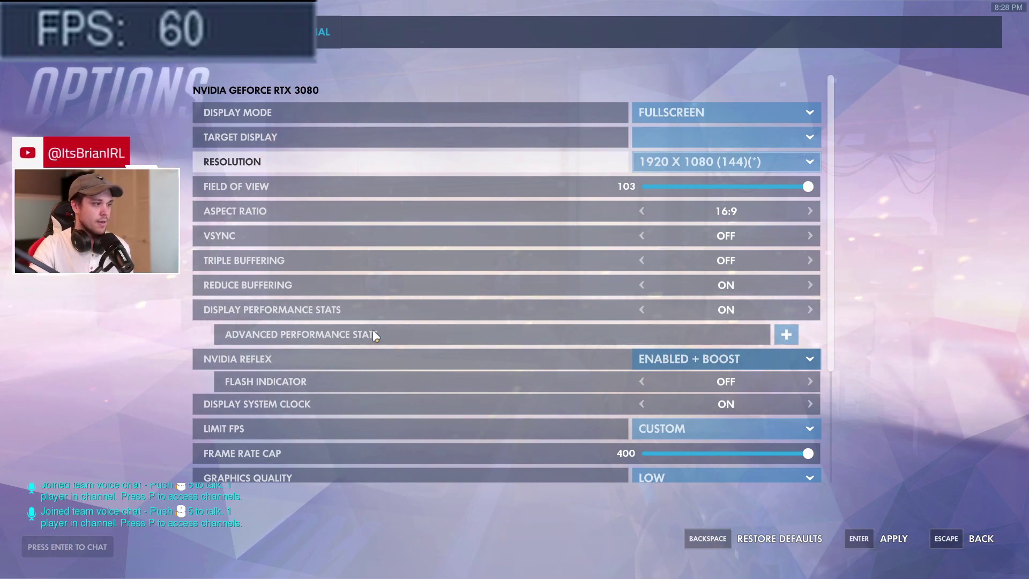
pyautogui.scroll(-4, 375, 329)
pyautogui.scroll(1, 428, 318)
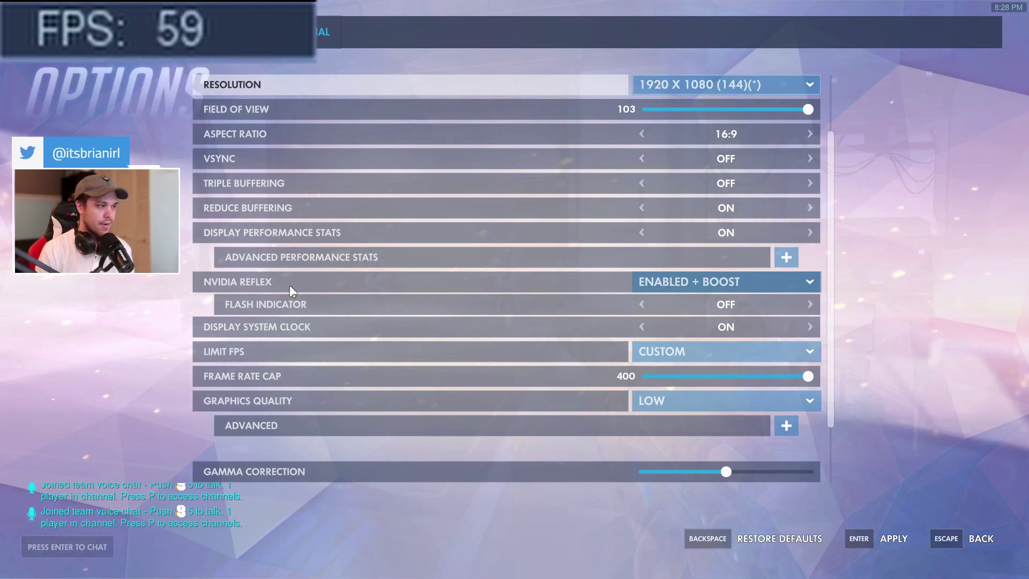
pyautogui.click(765, 281)
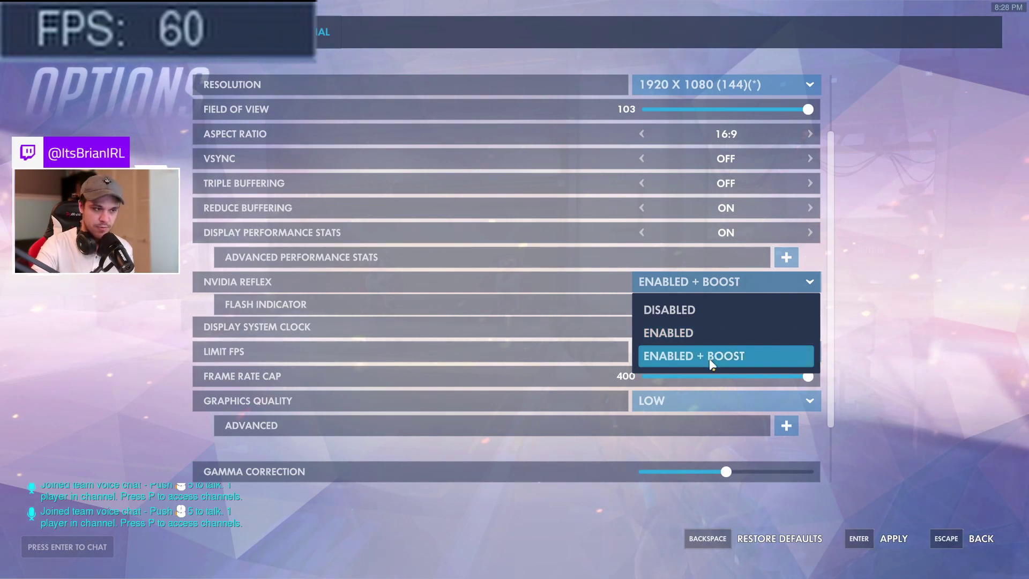
pyautogui.click(809, 285)
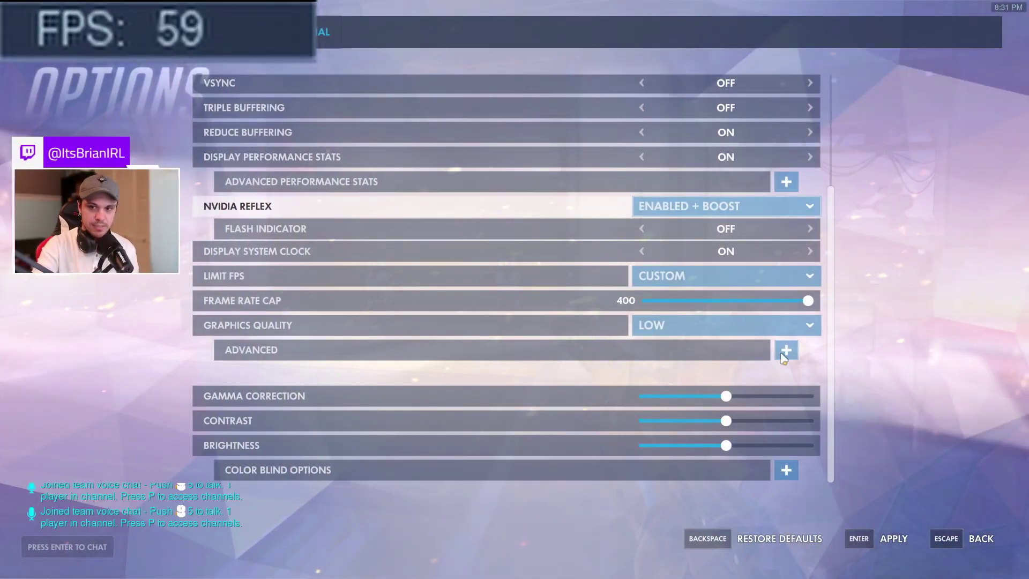
# Step: Expand the advanced graphics quality settings and look through the full list of video options
pyautogui.click(785, 350)
pyautogui.scroll(-10, 690, 371)
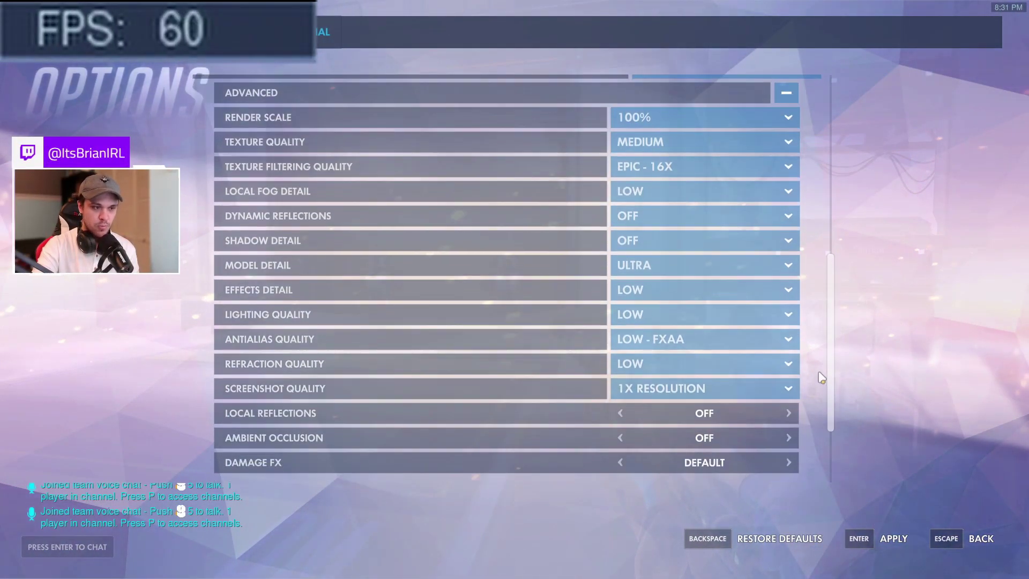
pyautogui.scroll(-1, 814, 372)
pyautogui.scroll(3, 810, 371)
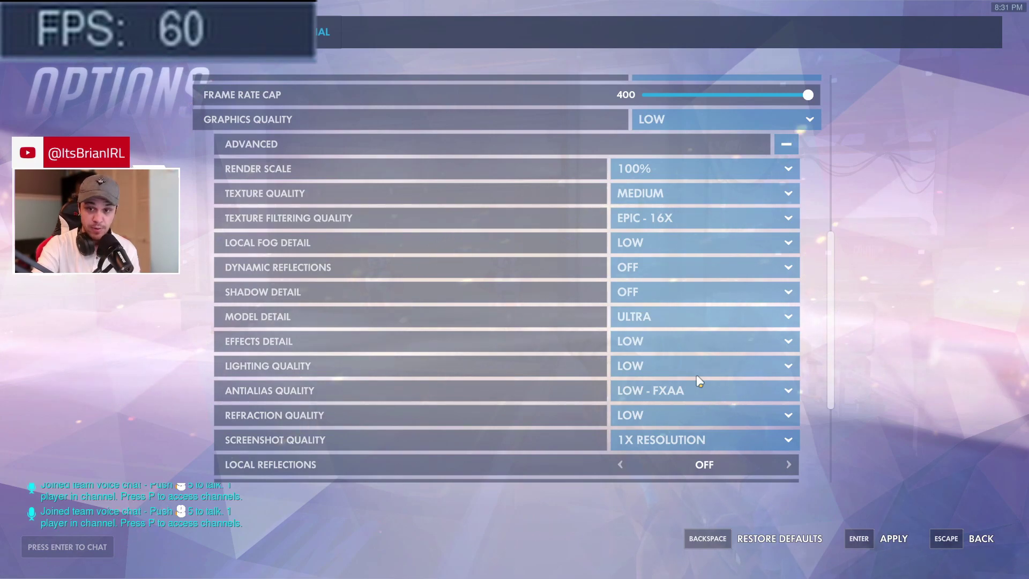
pyautogui.scroll(2, 689, 374)
pyautogui.scroll(8, 686, 376)
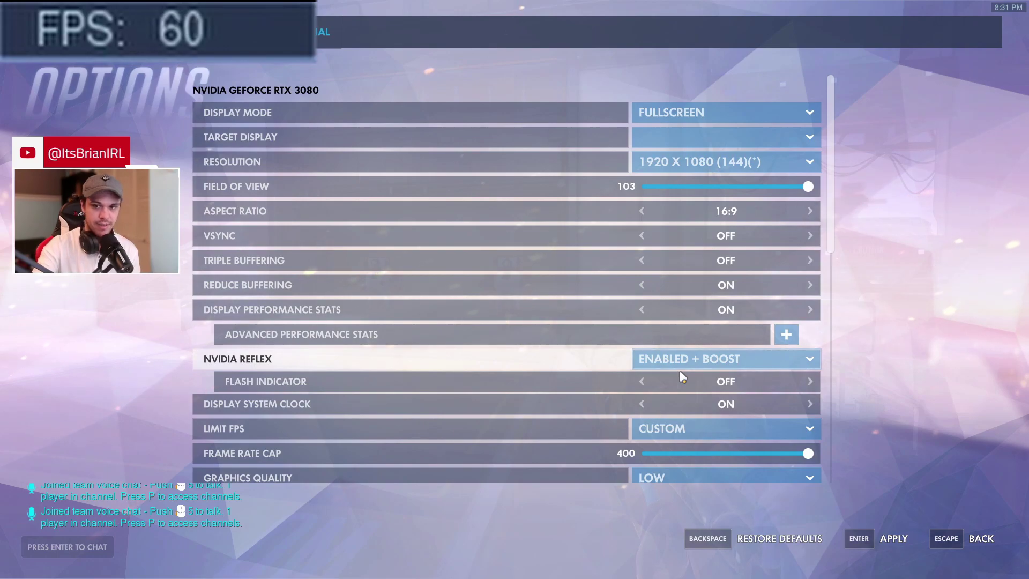
pyautogui.scroll(-2, 595, 311)
pyautogui.scroll(-8, 594, 312)
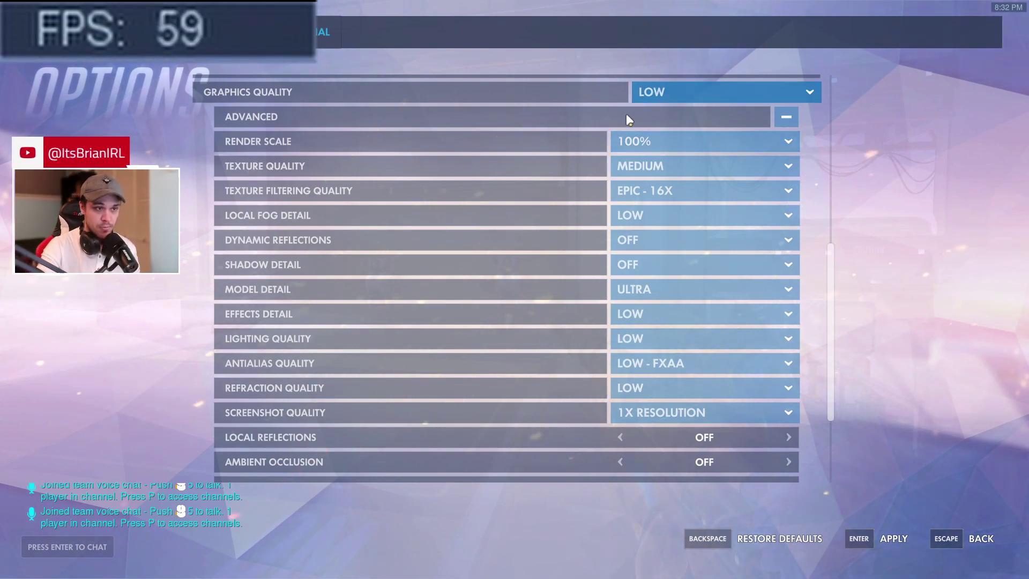
# Step: Select 100% for the render scale and Medium for the texture quality
pyautogui.click(681, 149)
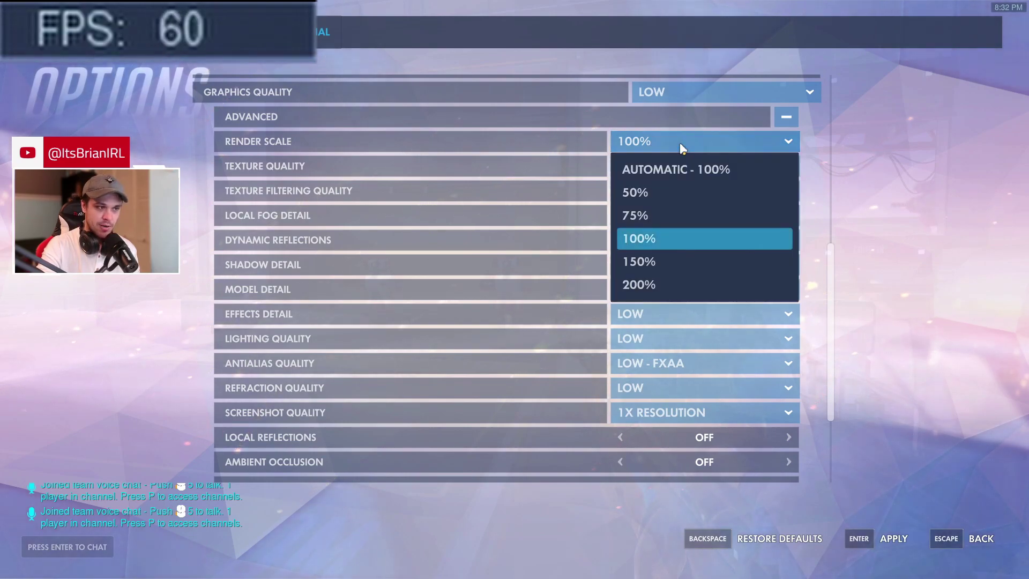
pyautogui.click(662, 240)
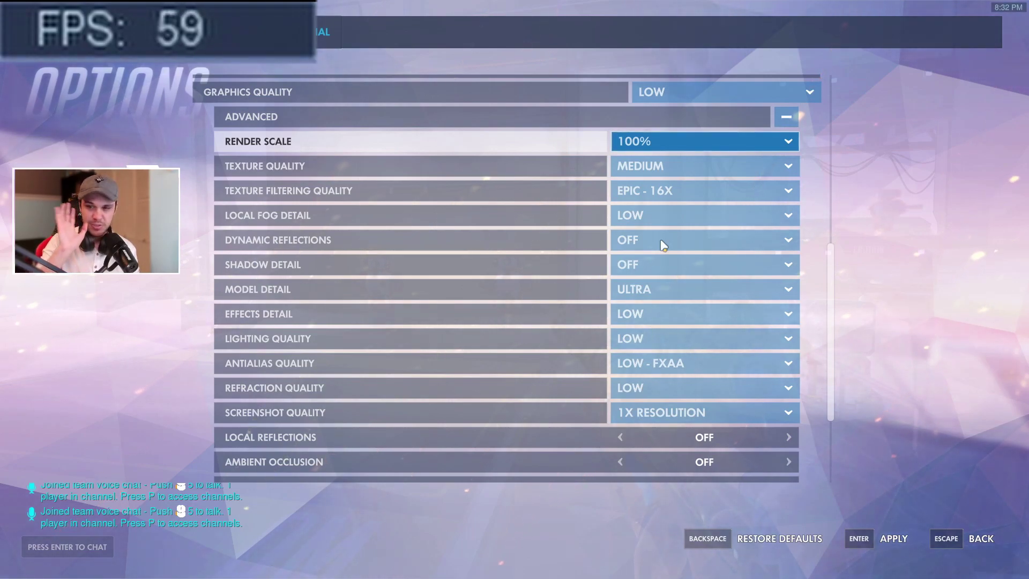
pyautogui.click(658, 170)
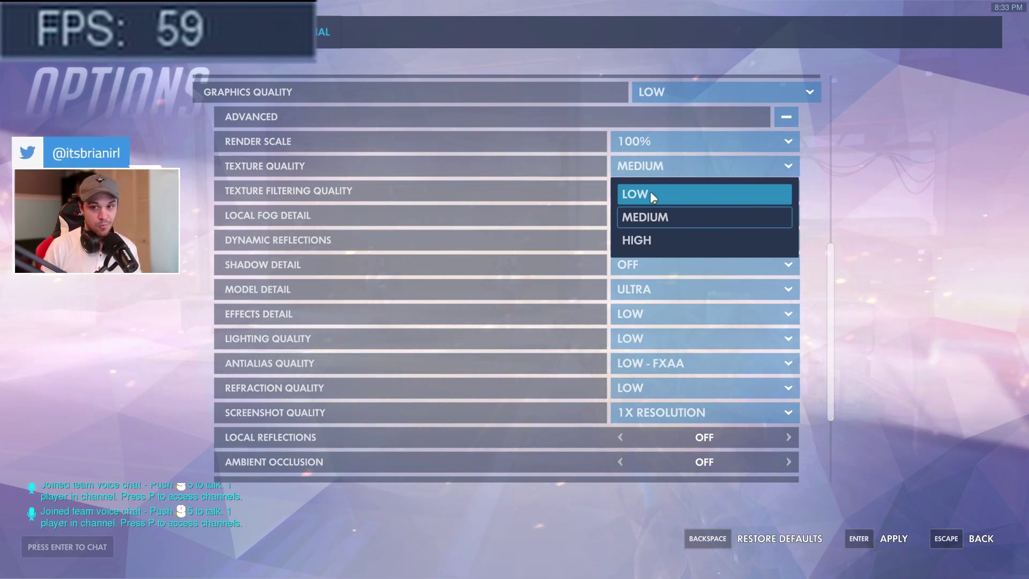
pyautogui.click(685, 218)
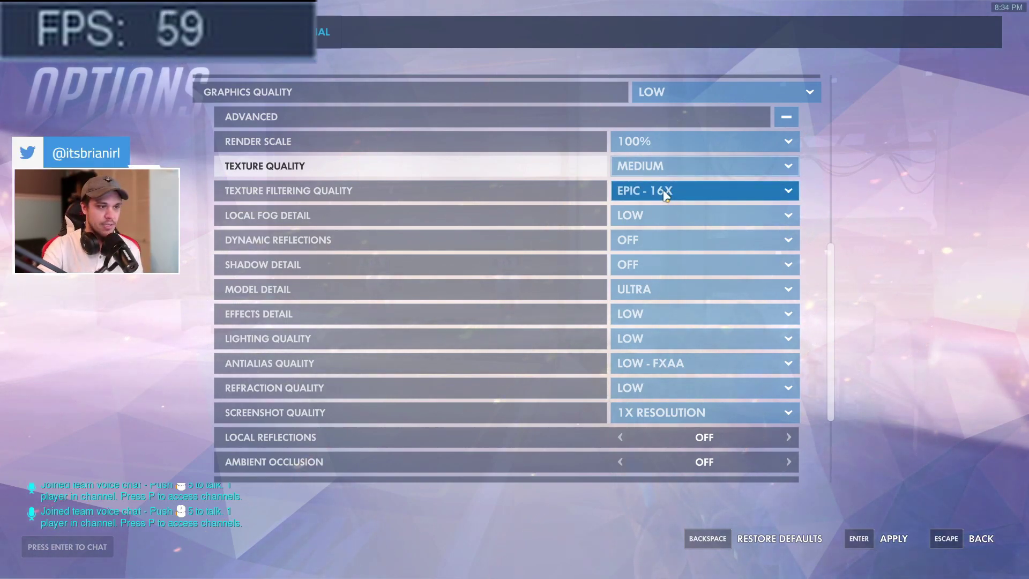
# Step: Check the available texture filtering quality choices, keeping Epic - 16x
pyautogui.click(699, 200)
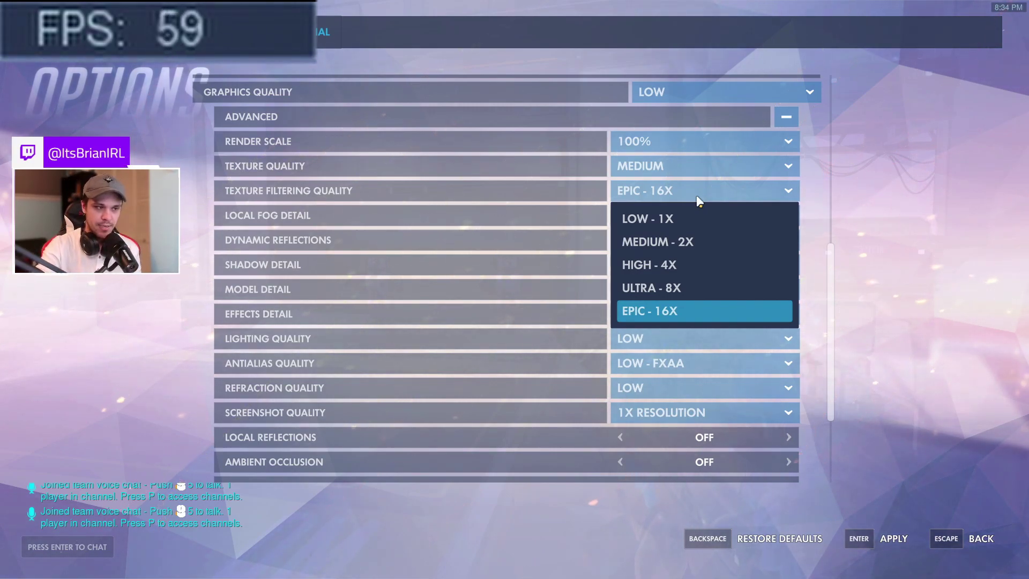
pyautogui.click(700, 199)
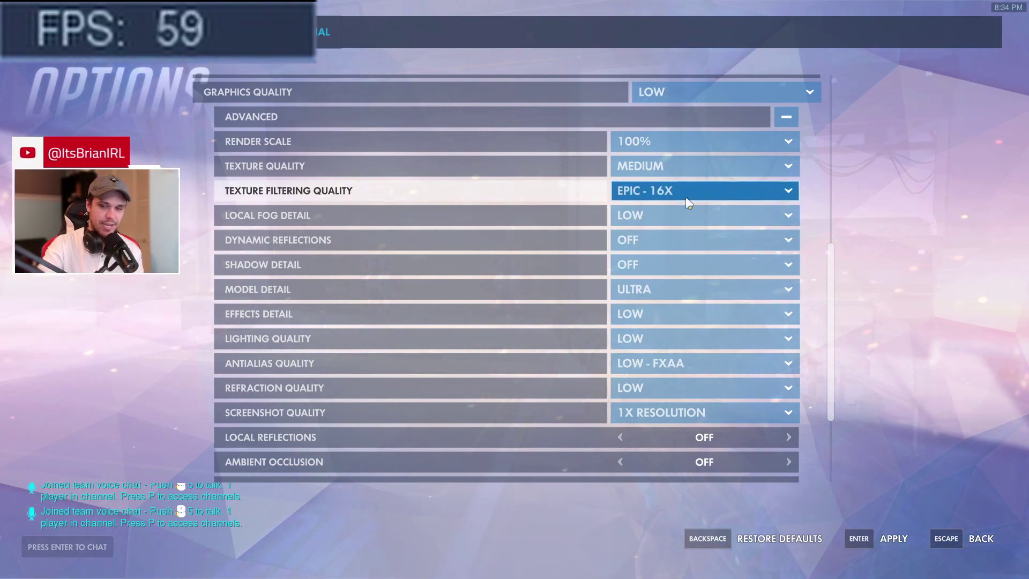
# Step: Check the available local fog detail and model detail choices, keeping Low for the fog and Ultra for the models
pyautogui.click(665, 221)
pyautogui.click(665, 221)
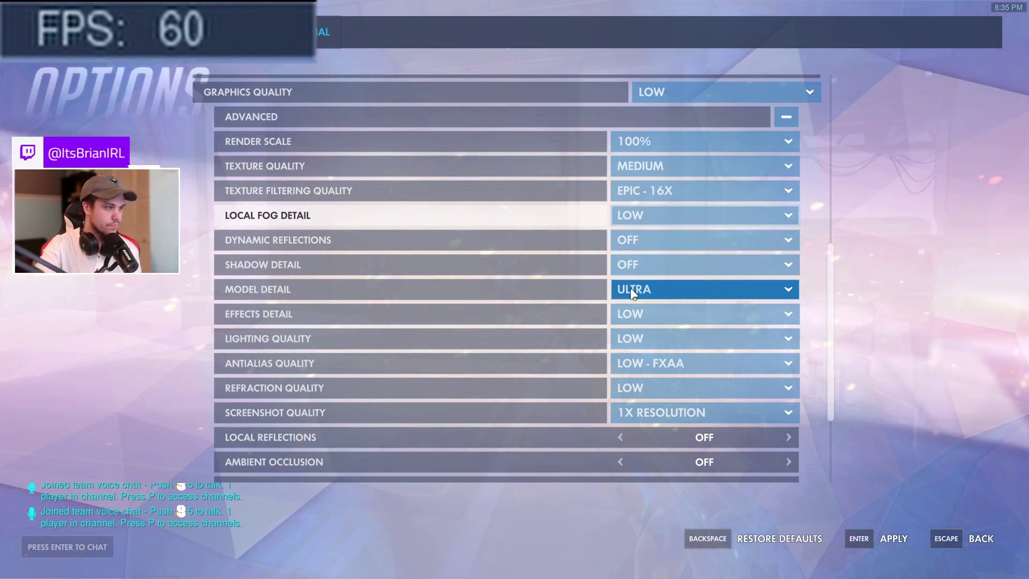
pyautogui.click(641, 292)
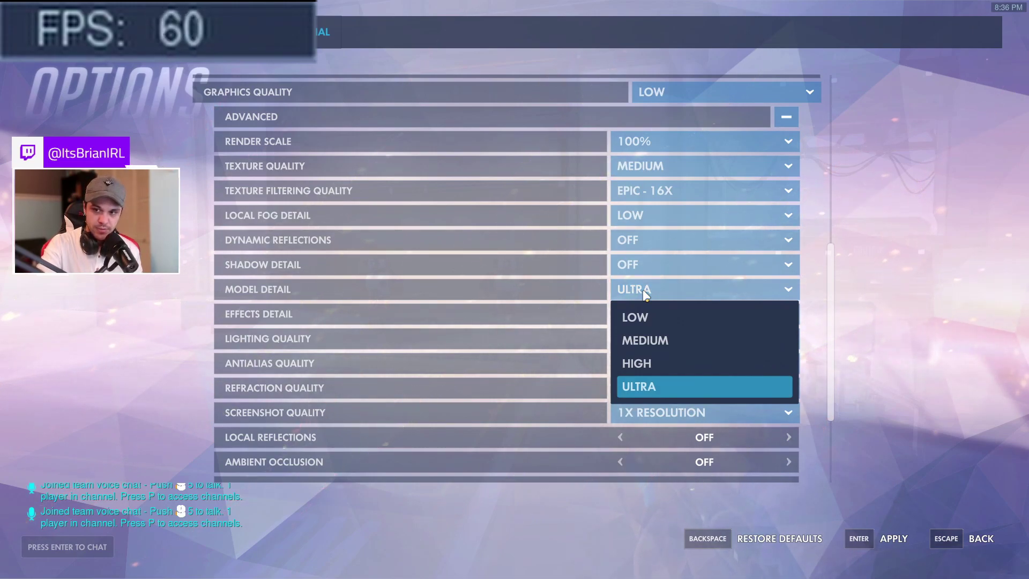
pyautogui.click(645, 292)
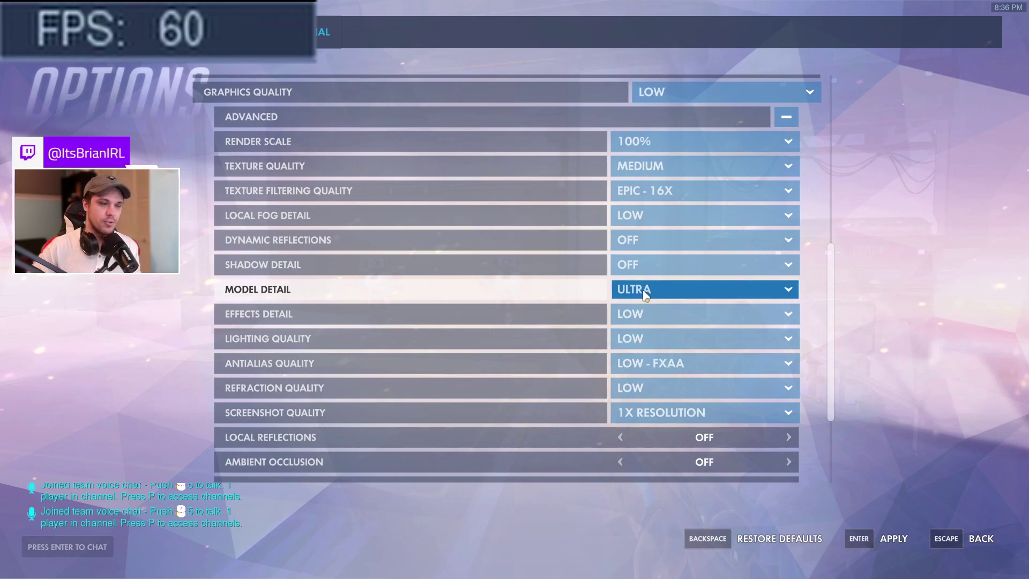
pyautogui.click(644, 293)
pyautogui.click(645, 293)
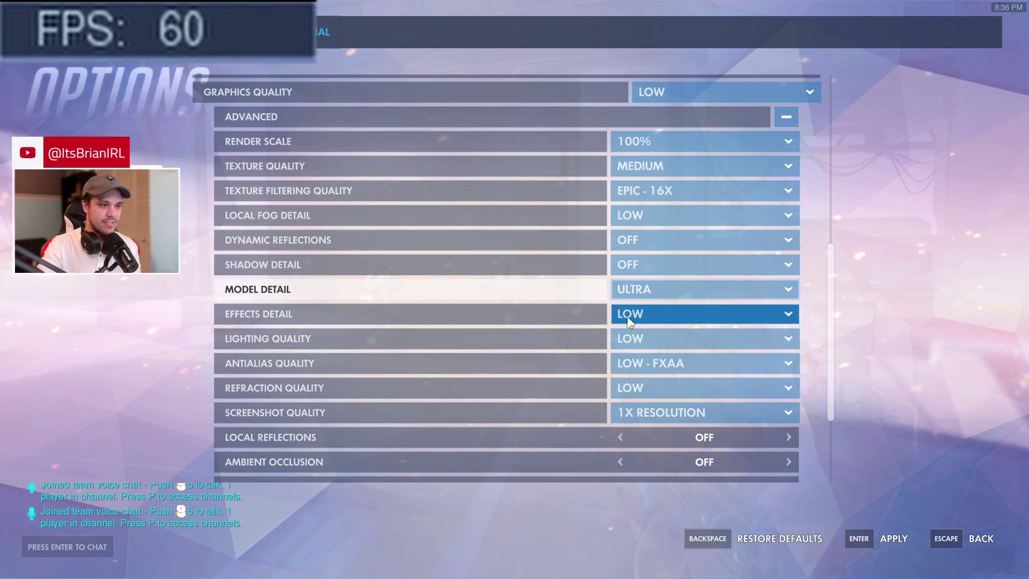
# Step: Check the available effects detail and lighting quality choices, keeping both at Low
pyautogui.click(643, 314)
pyautogui.click(643, 341)
pyautogui.click(643, 338)
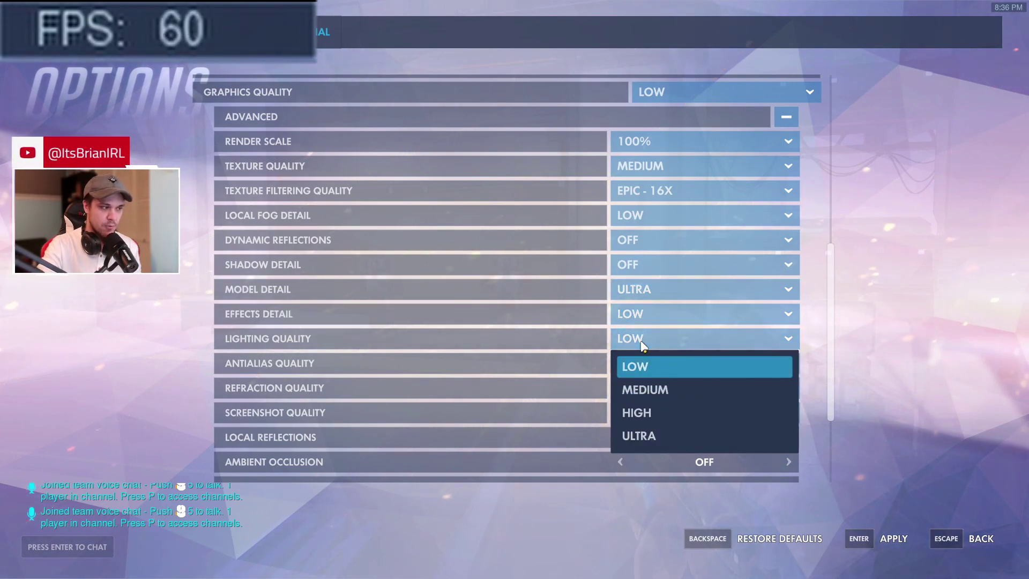
pyautogui.click(643, 346)
# Step: Select Low - FXAA for the antialias quality and Low for the refraction quality
pyautogui.click(645, 364)
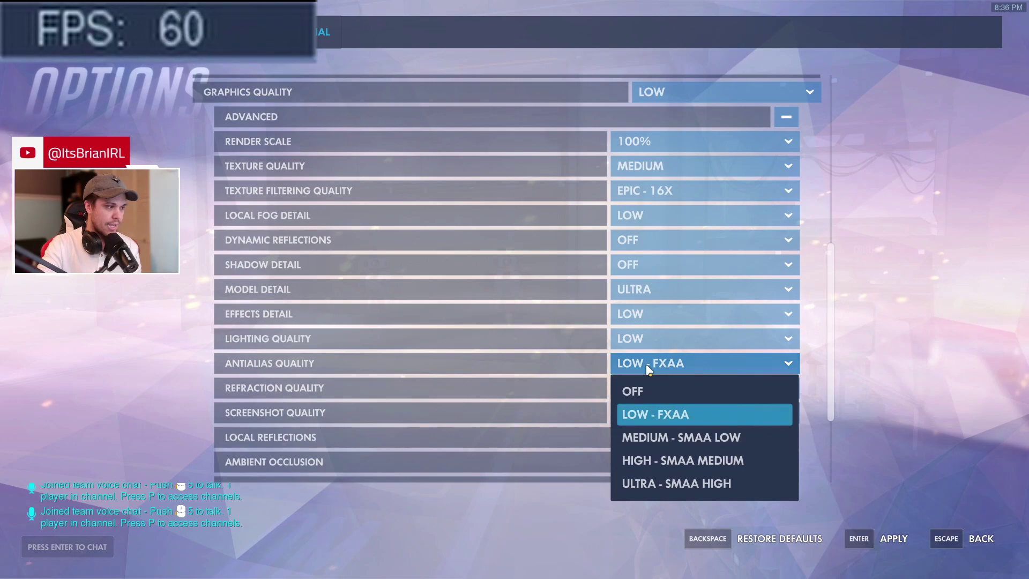
pyautogui.click(685, 414)
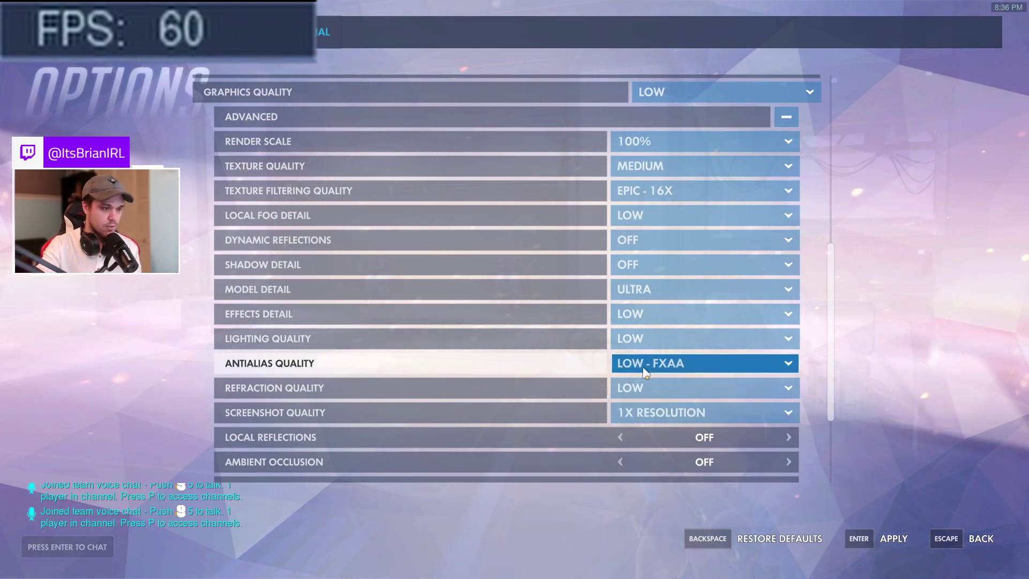
pyautogui.click(650, 395)
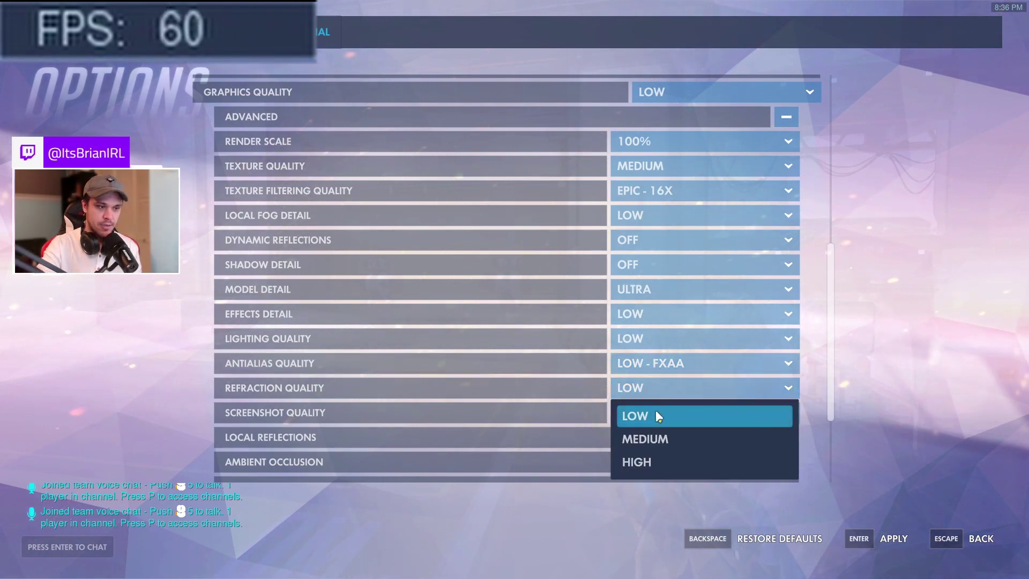
pyautogui.click(656, 412)
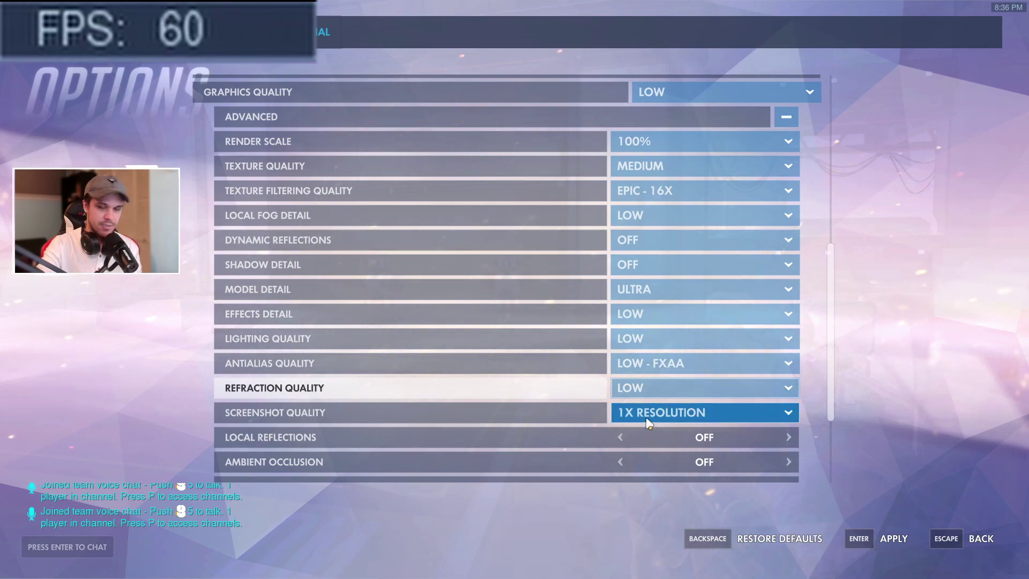
# Step: Check the screenshot quality choices, keeping 1X Resolution, and review the rest of the advanced graphics options
pyautogui.click(646, 418)
pyautogui.click(654, 418)
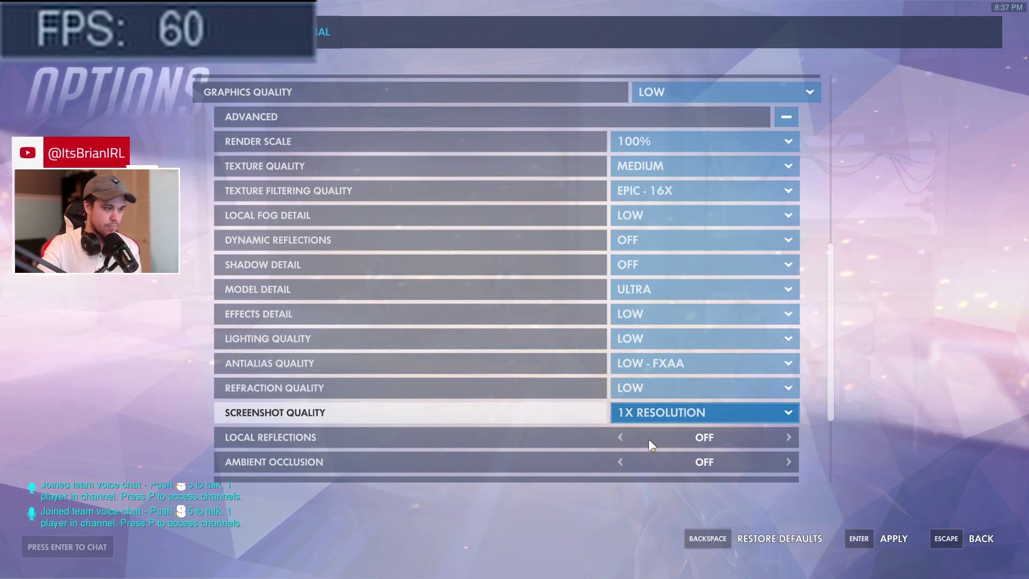
pyautogui.scroll(-3, 662, 456)
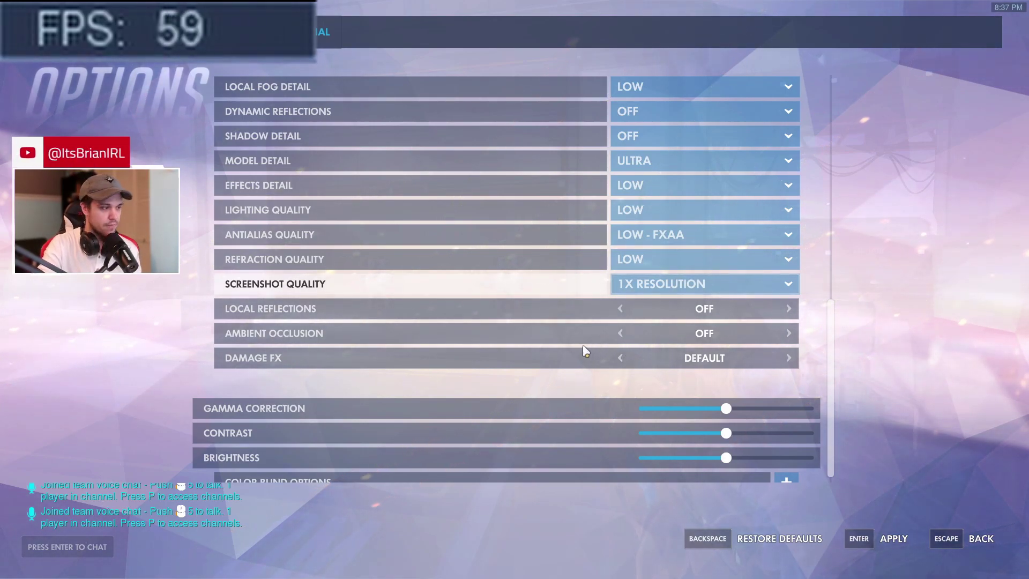
pyautogui.scroll(3, 583, 347)
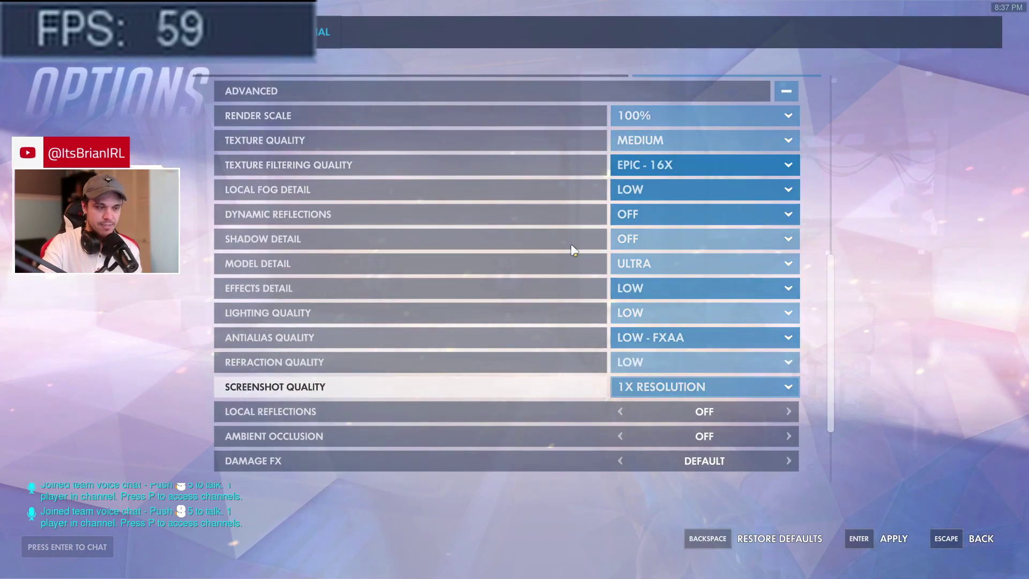
pyautogui.scroll(1, 538, 306)
pyautogui.scroll(-1, 535, 305)
pyautogui.scroll(1, 535, 306)
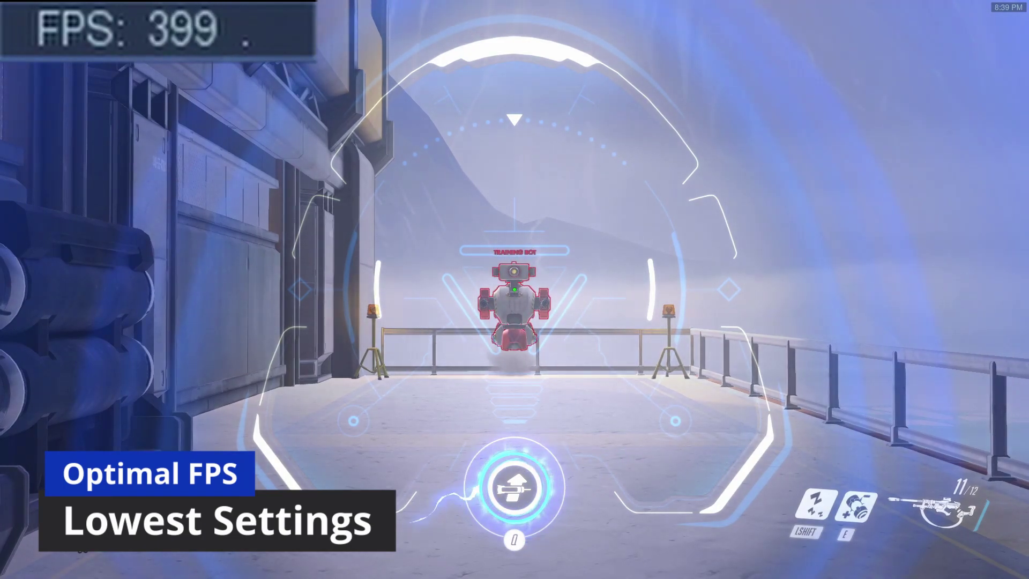
# Step: Shoot the training bot through the rifle scope in the Practice Range to test the frame rate on the lowest settings
pyautogui.click(515, 289)
pyautogui.click(514, 289)
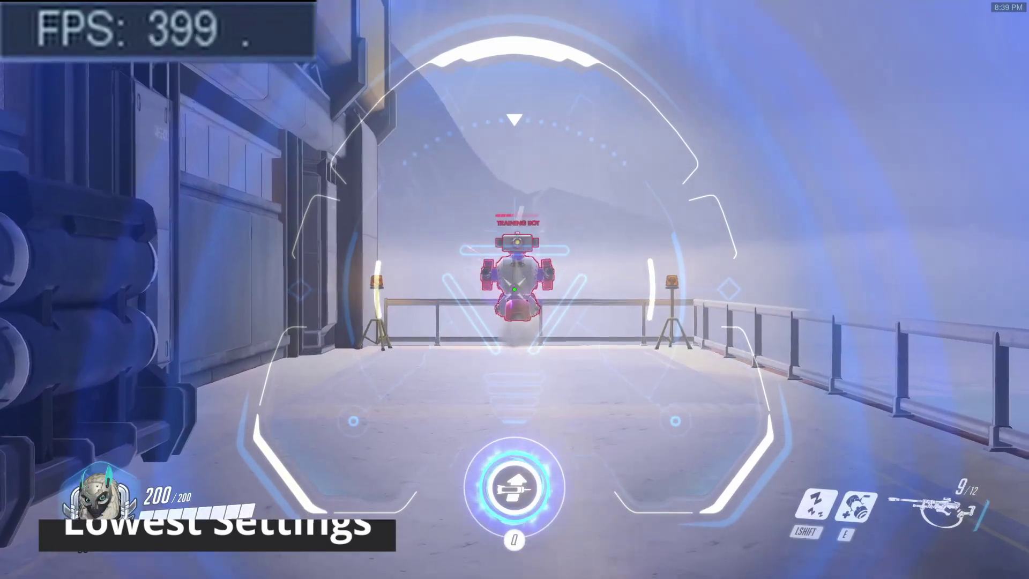
pyautogui.click(514, 290)
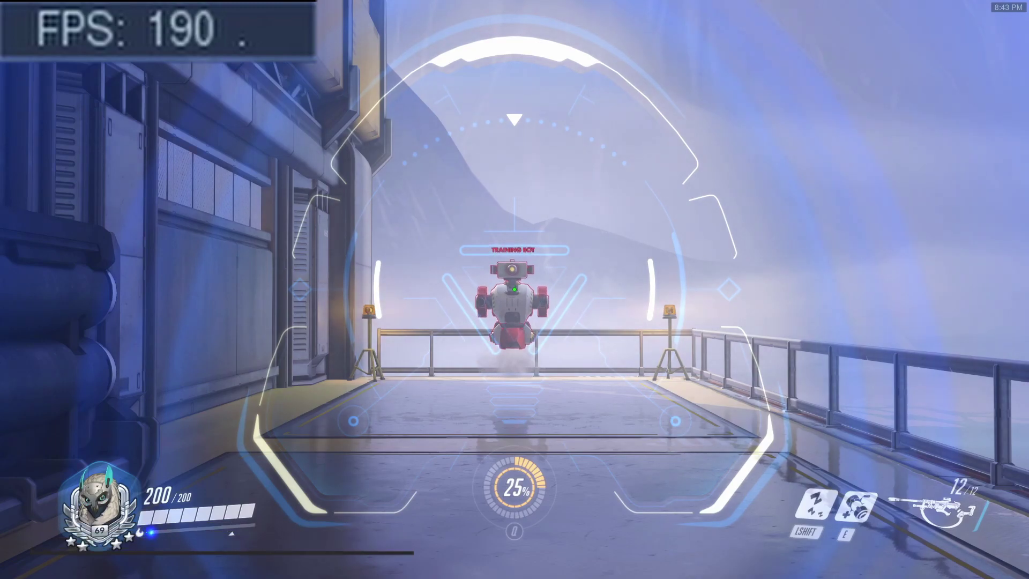
# Step: Open the video options and examine the advanced graphics settings of the Epic quality preset
pyautogui.press('Escape')
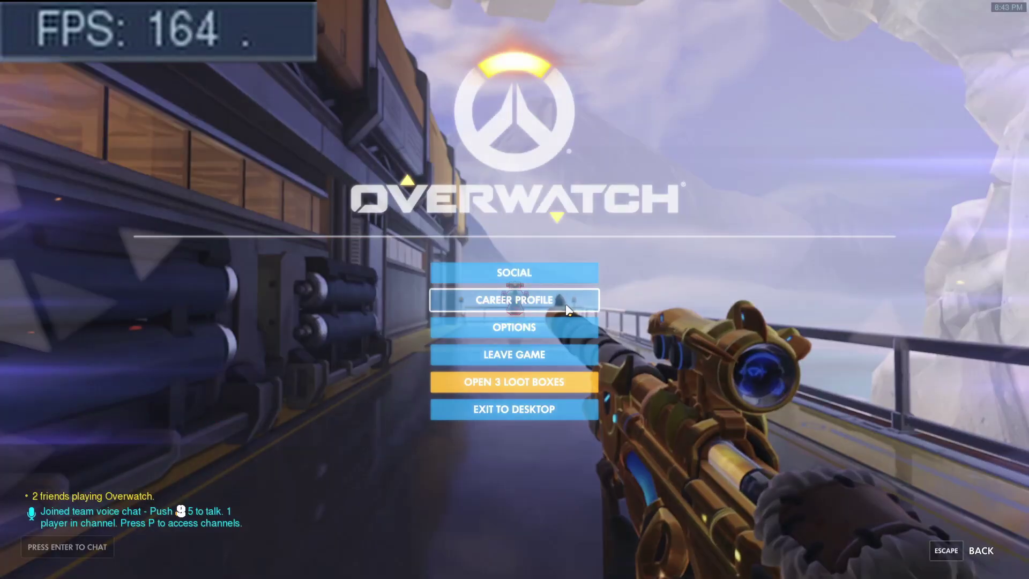
pyautogui.click(529, 332)
pyautogui.scroll(-5, 563, 340)
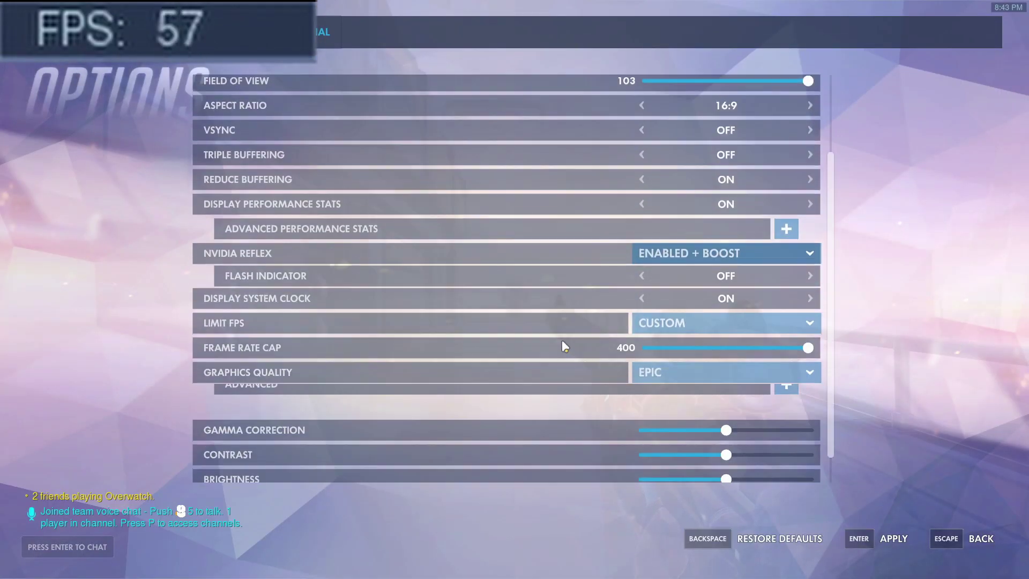
pyautogui.scroll(2, 584, 326)
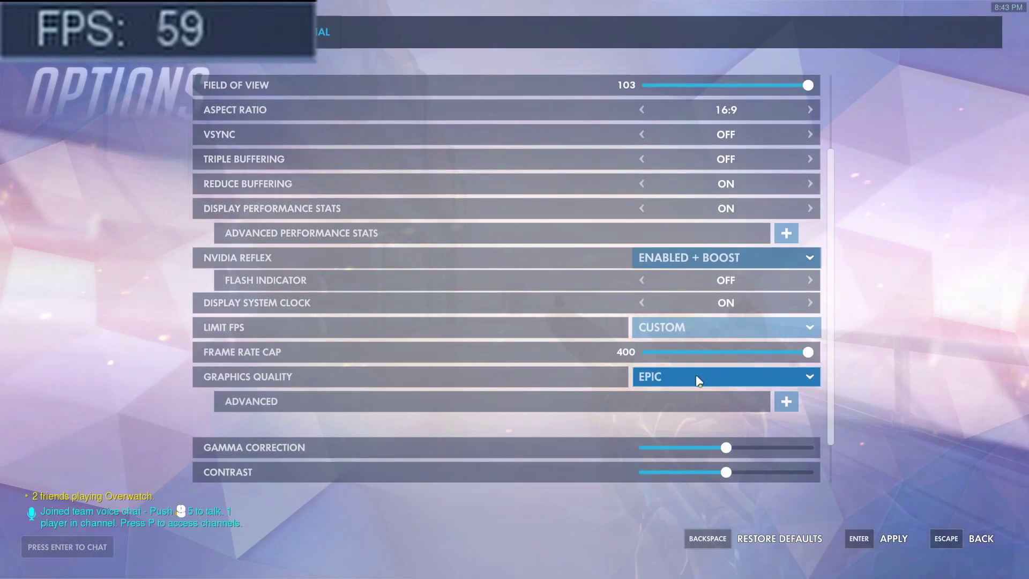
pyautogui.click(785, 402)
pyautogui.scroll(-5, 547, 344)
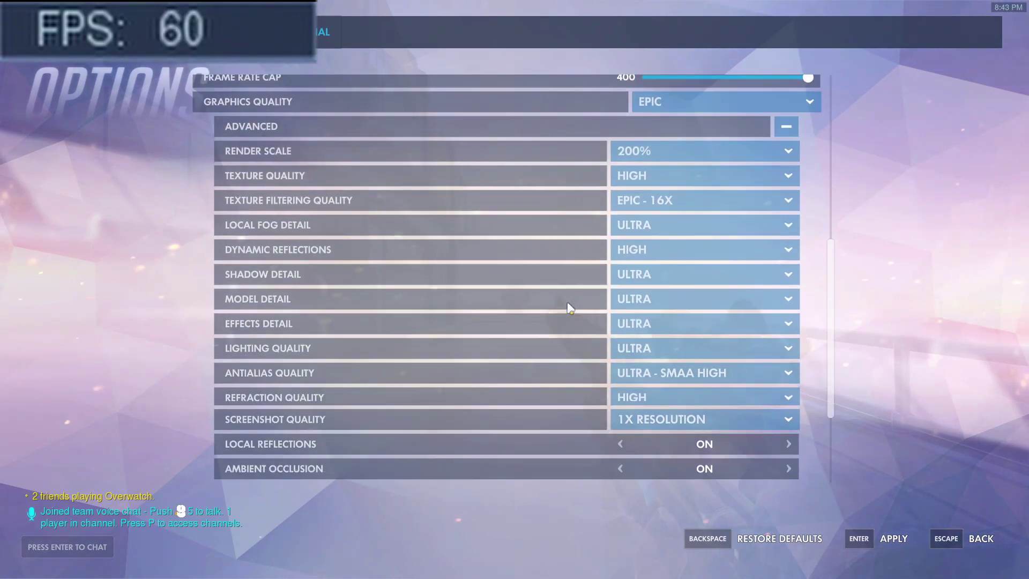
pyautogui.scroll(-2, 644, 252)
pyautogui.scroll(1, 678, 129)
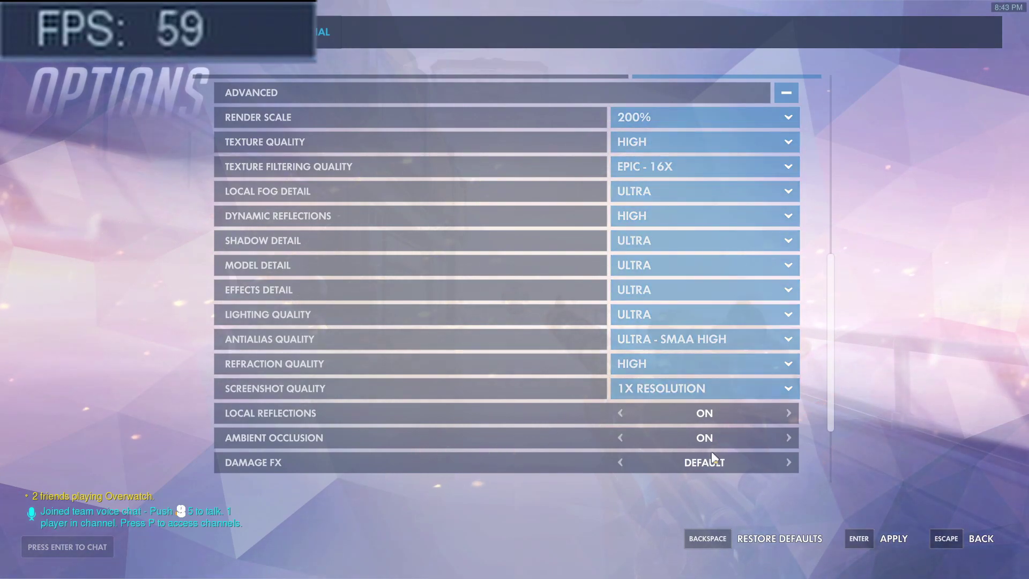
pyautogui.scroll(8, 670, 458)
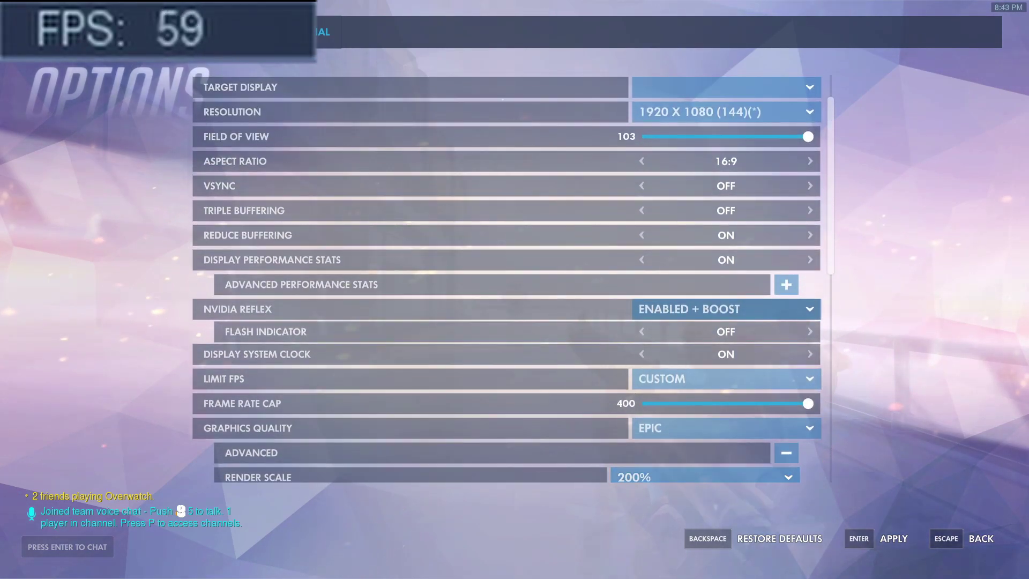
# Step: Return to the Practice Range and aim at the training bot with and without the scope to check the Epic frame rate
pyautogui.press('Escape')
pyautogui.press('Escape')
pyautogui.rightClick(514, 289)
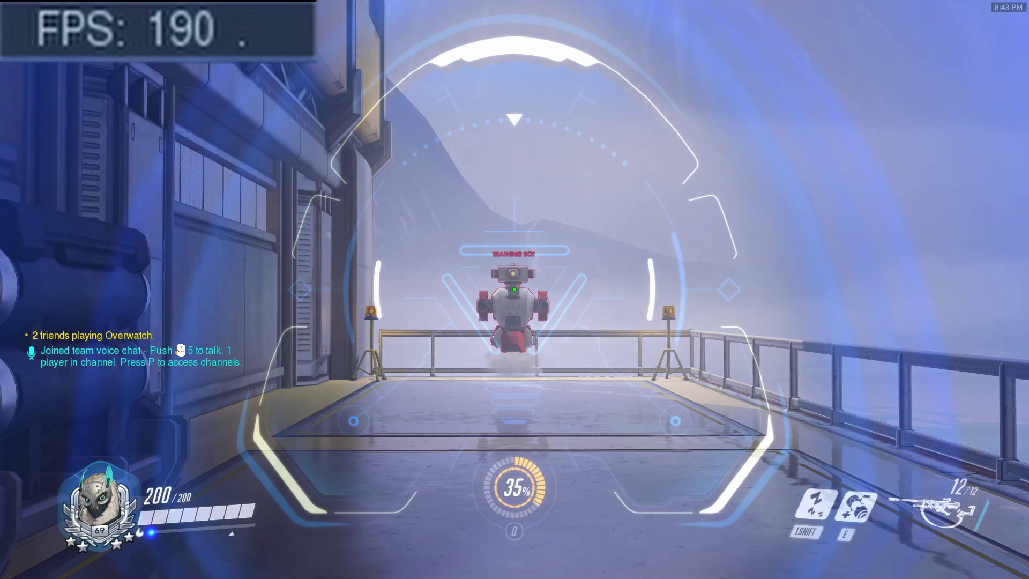
pyautogui.rightClick(515, 290)
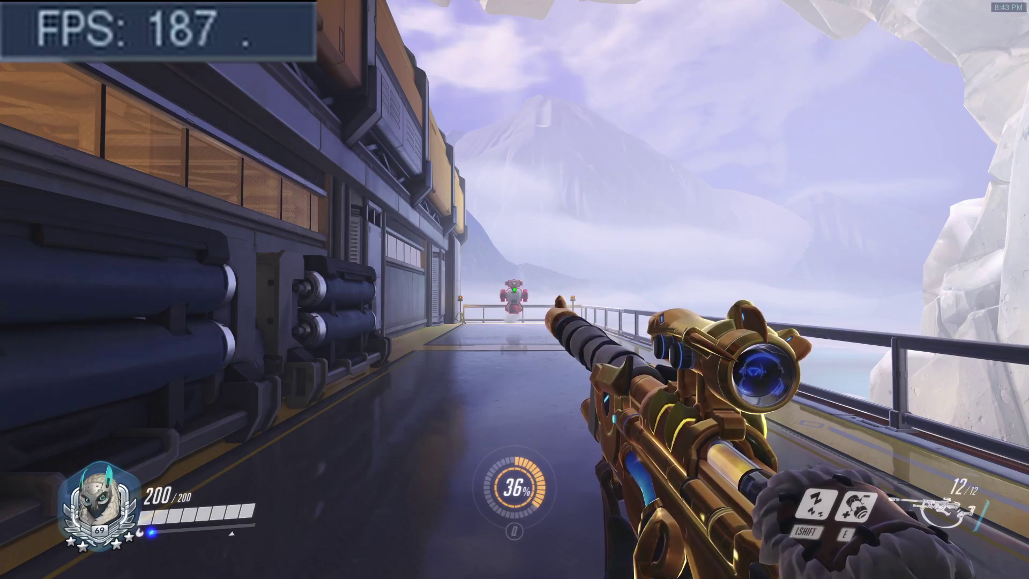
# Step: Check the graphics card listed in the video options and return to the Practice Range
pyautogui.press('Escape')
pyautogui.click(459, 328)
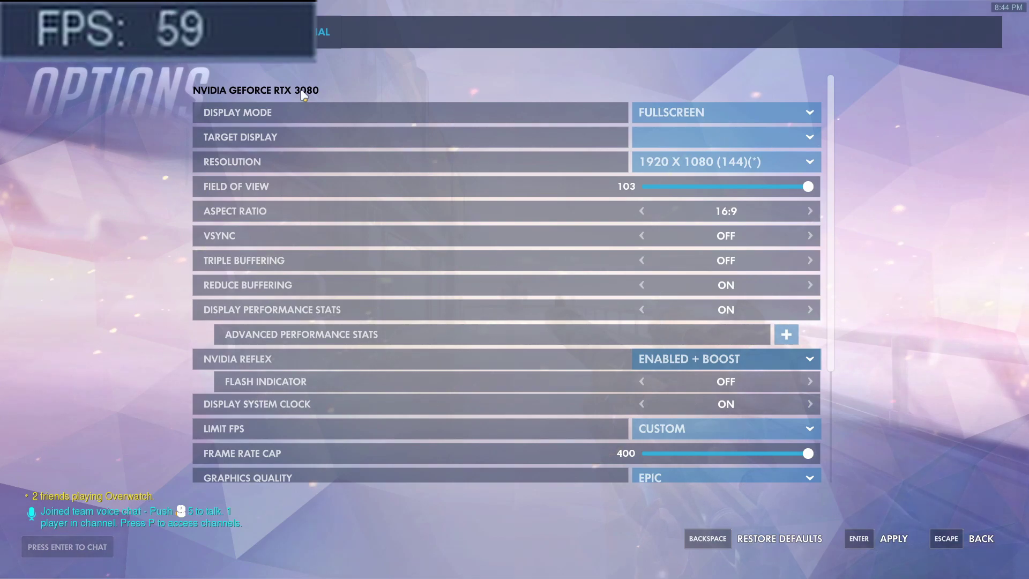
pyautogui.press('Escape')
pyautogui.press('Escape')
# Step: Aim through the scope at the training bot and walk through the Practice Range to check the frame rate on Epic quality
pyautogui.rightClick(514, 289)
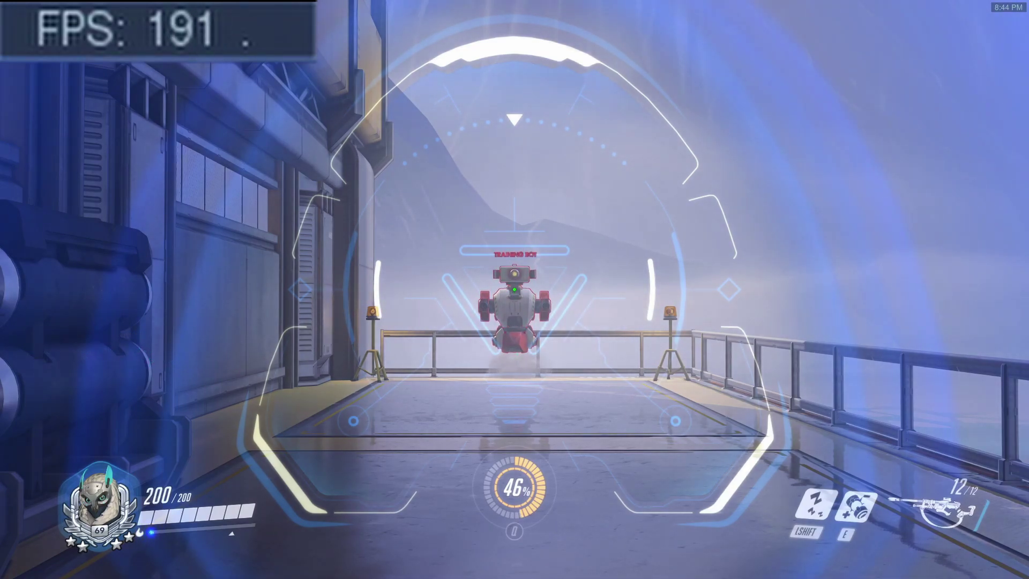
pyautogui.rightClick(515, 290)
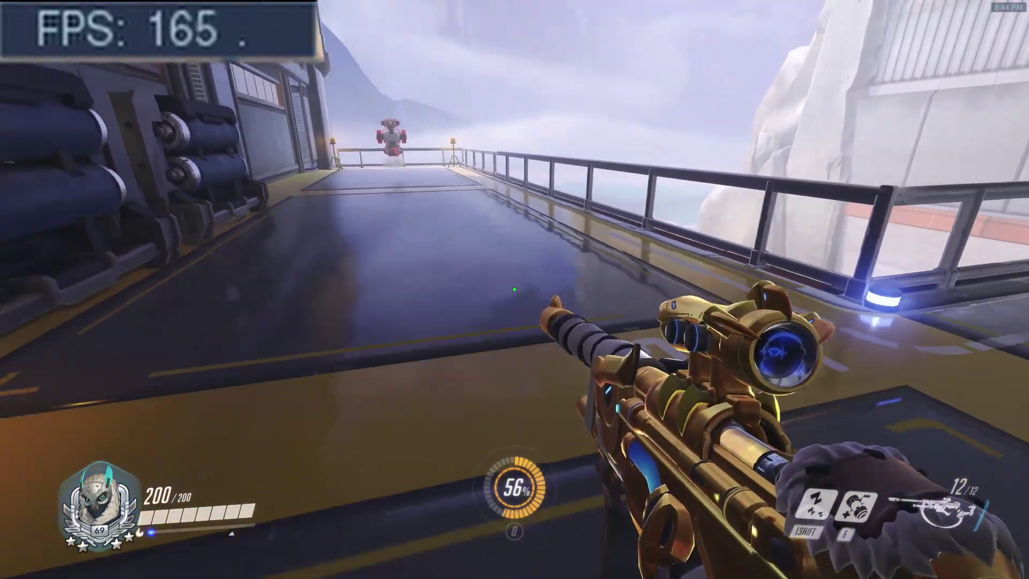
pyautogui.press('w')
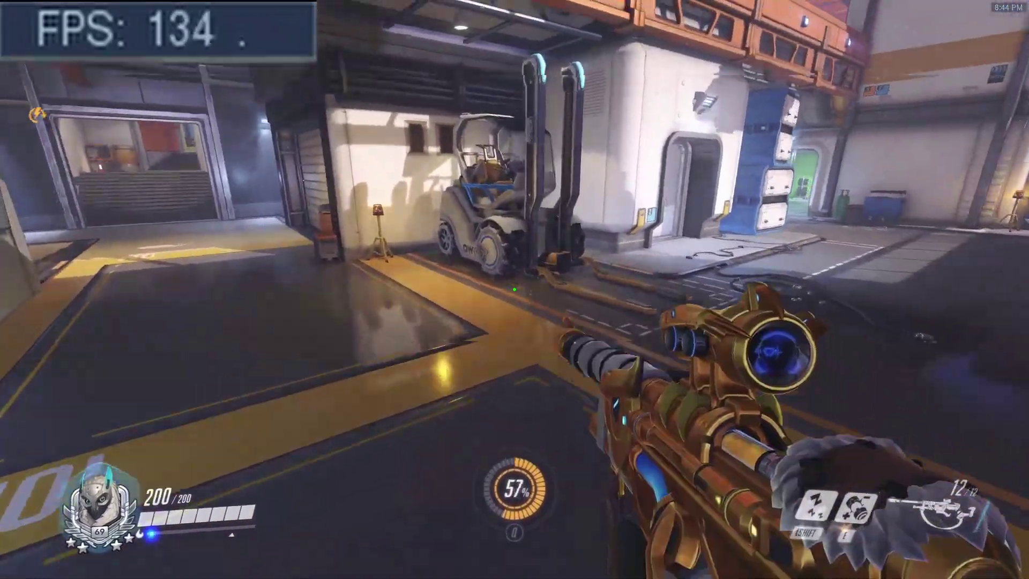
pyautogui.press('w')
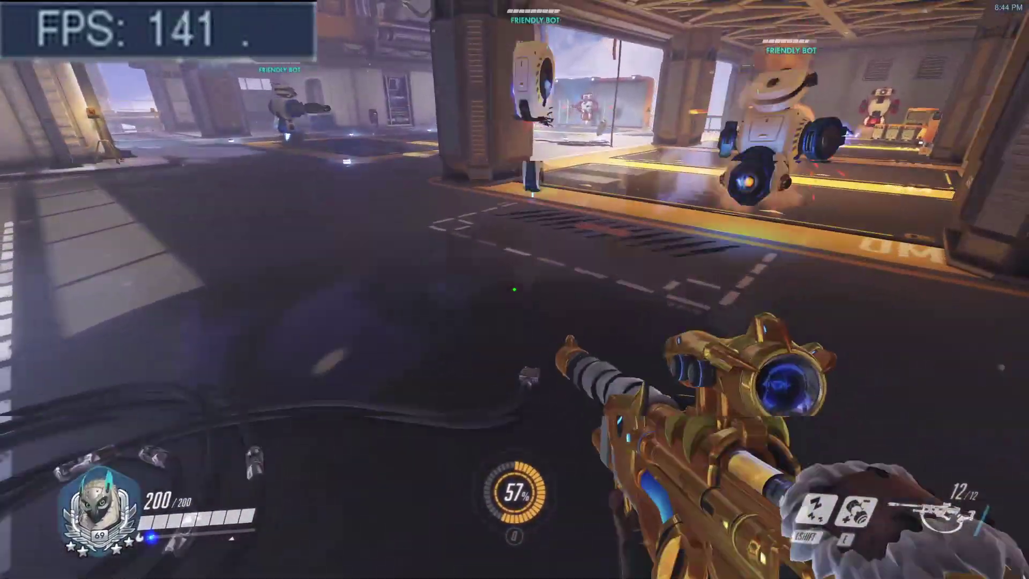
pyautogui.press('w')
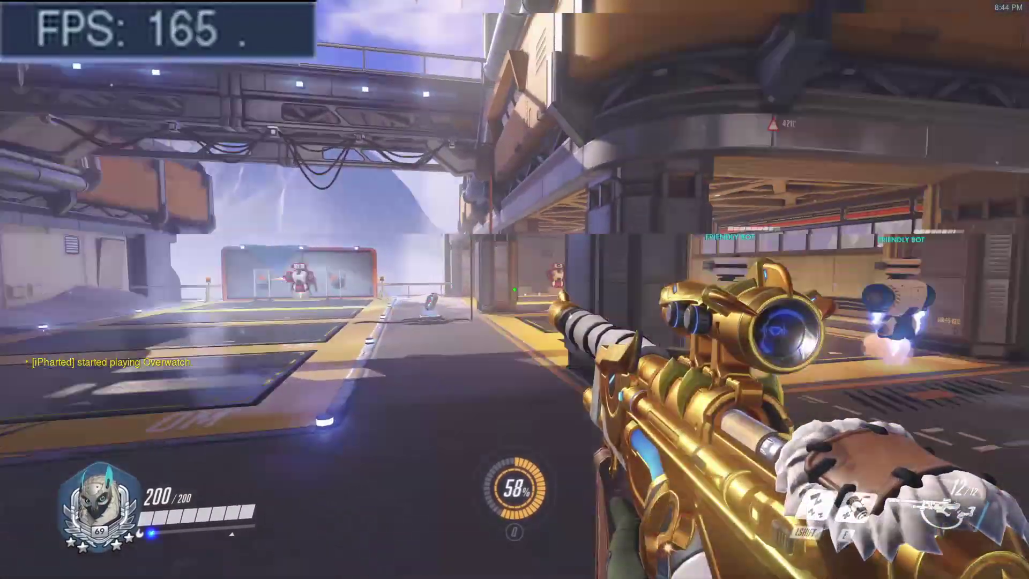
pyautogui.press('w')
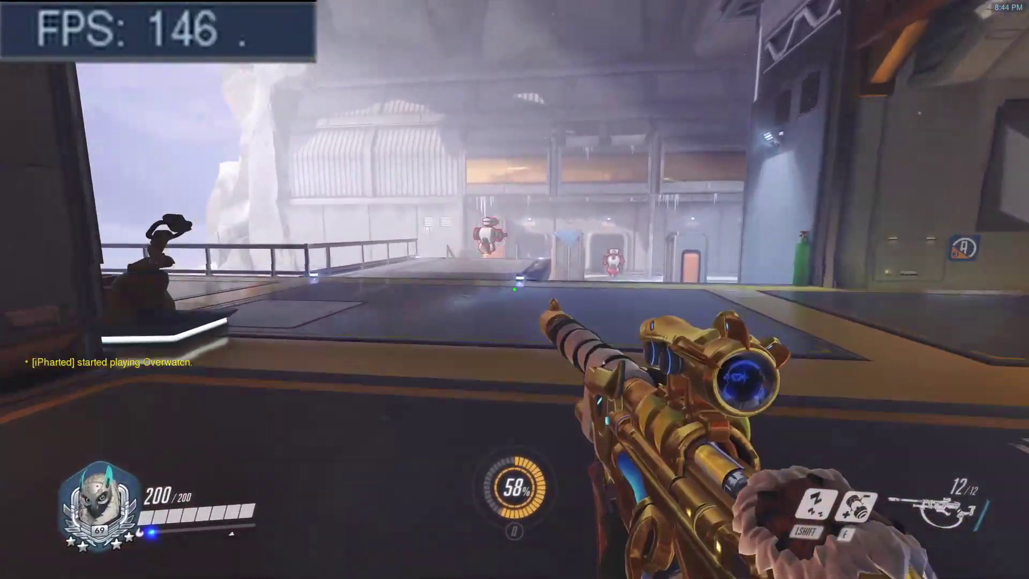